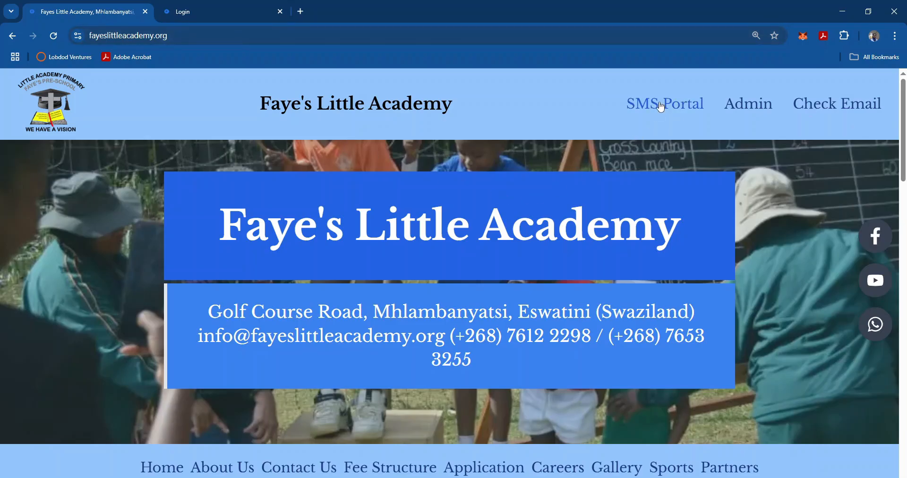
Switch to the school management portal and open the Class room page in the Academic section
{"action": "left_click", "coordinate": [205, 6]}
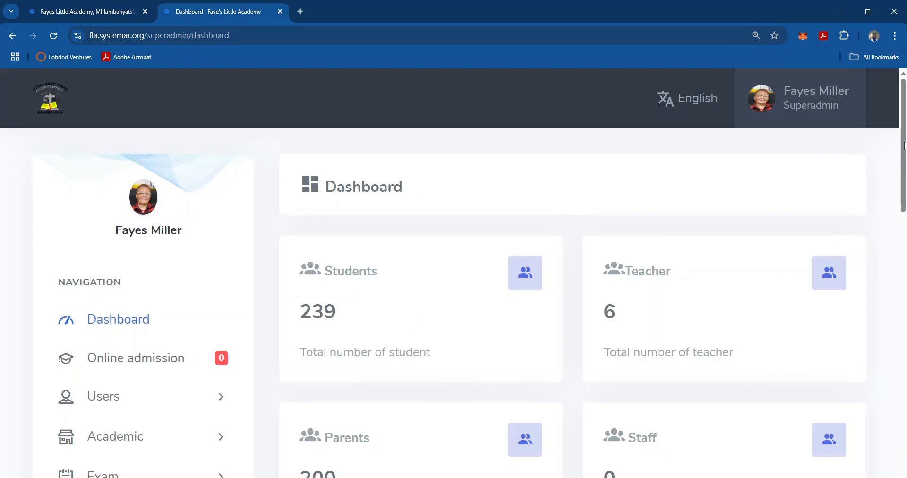
{"action": "scroll", "coordinate": [905, 144], "scroll_direction": "down", "scroll_amount": 2}
{"action": "scroll", "coordinate": [904, 137], "scroll_direction": "up", "scroll_amount": 2}
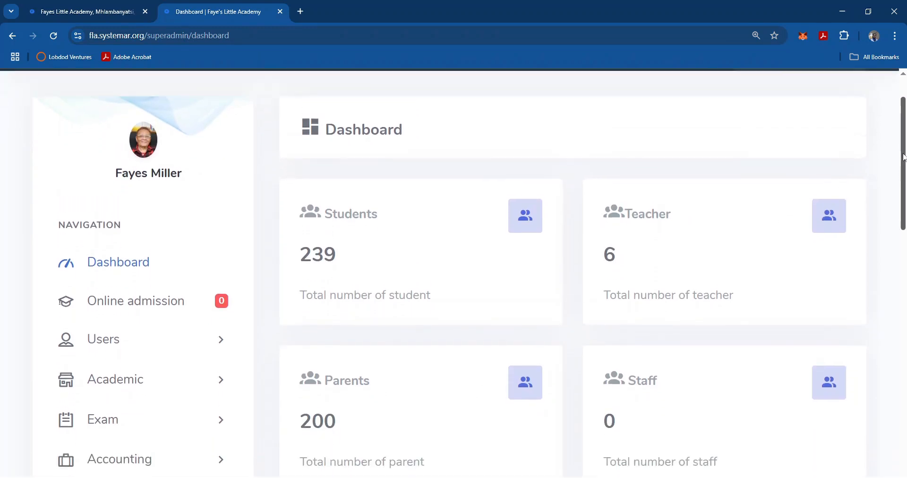
{"action": "scroll", "coordinate": [904, 138], "scroll_direction": "down", "scroll_amount": 1}
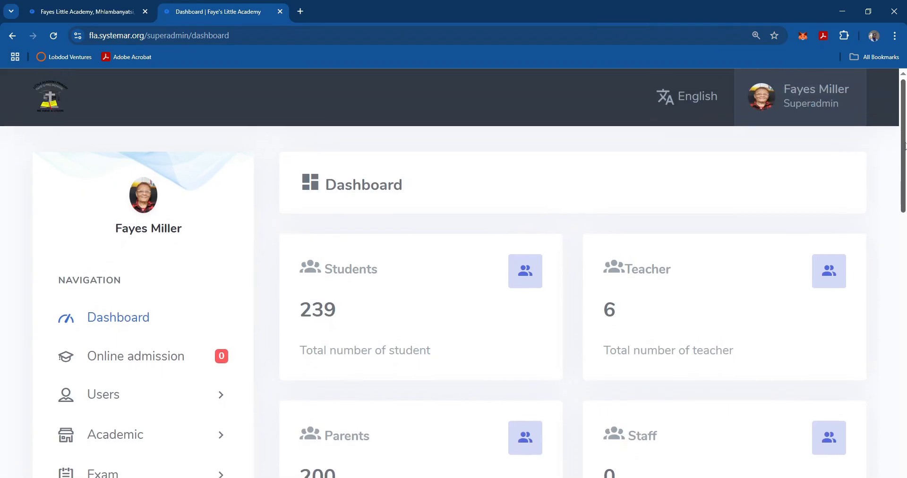
{"action": "left_click_drag", "start_coordinate": [906, 156], "coordinate": [905, 193]}
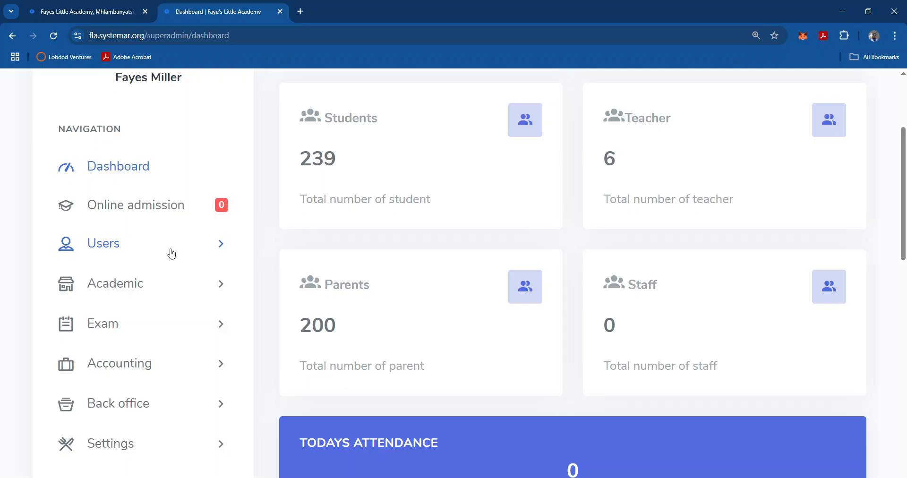
{"action": "left_click", "coordinate": [142, 252]}
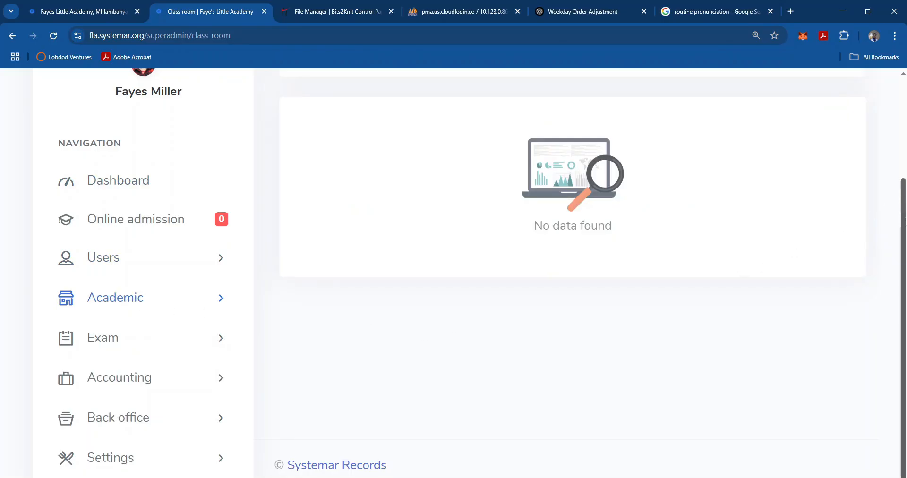
{"action": "left_click", "coordinate": [124, 300]}
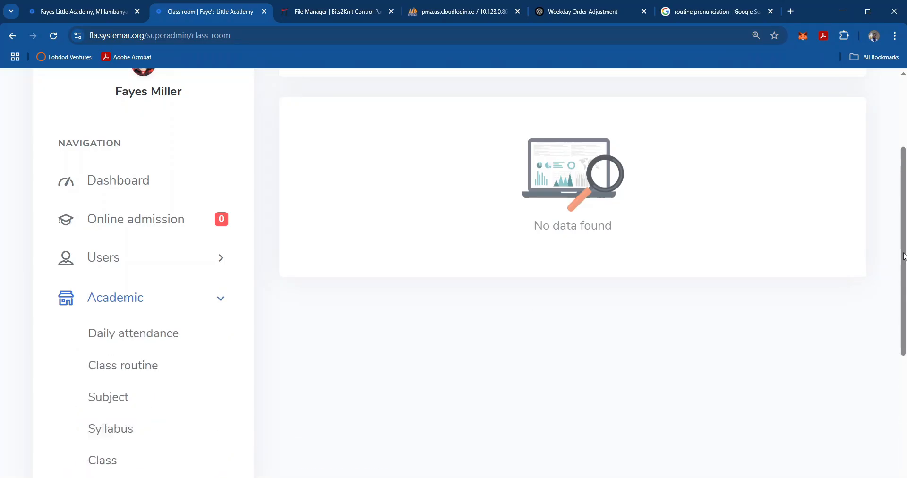
{"action": "scroll", "coordinate": [904, 256], "scroll_direction": "down", "scroll_amount": 3}
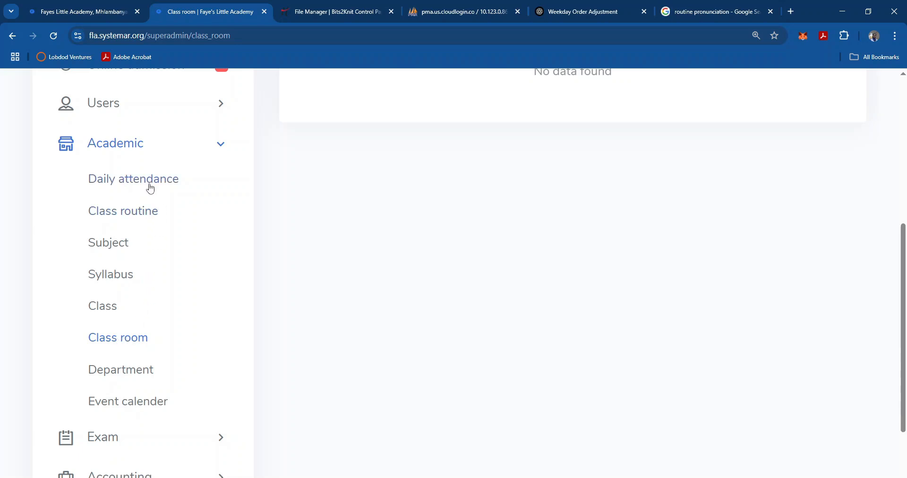
{"action": "left_click", "coordinate": [115, 339]}
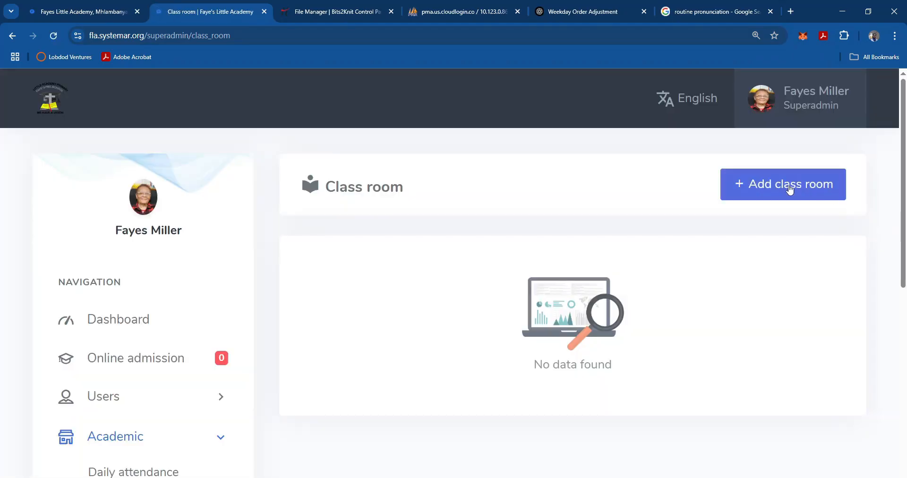
Create a class room named "Grade 000 A"
{"action": "left_click", "coordinate": [790, 190]}
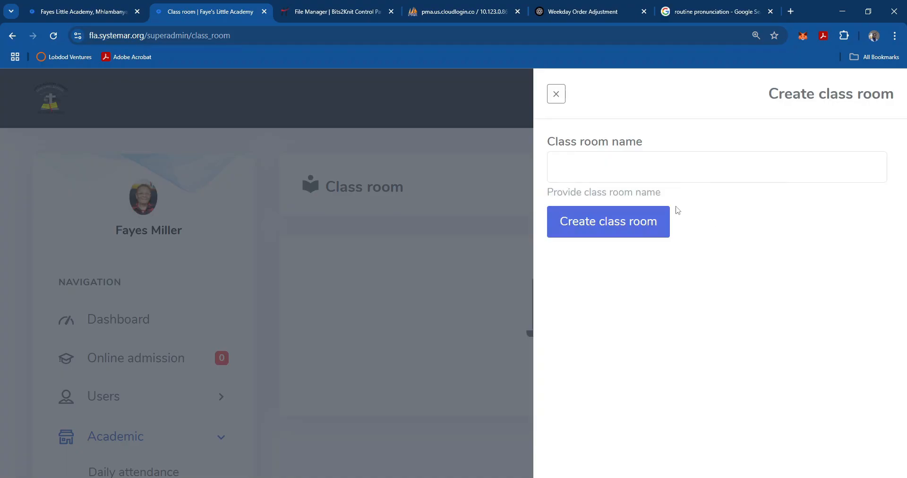
{"action": "left_click", "coordinate": [608, 164]}
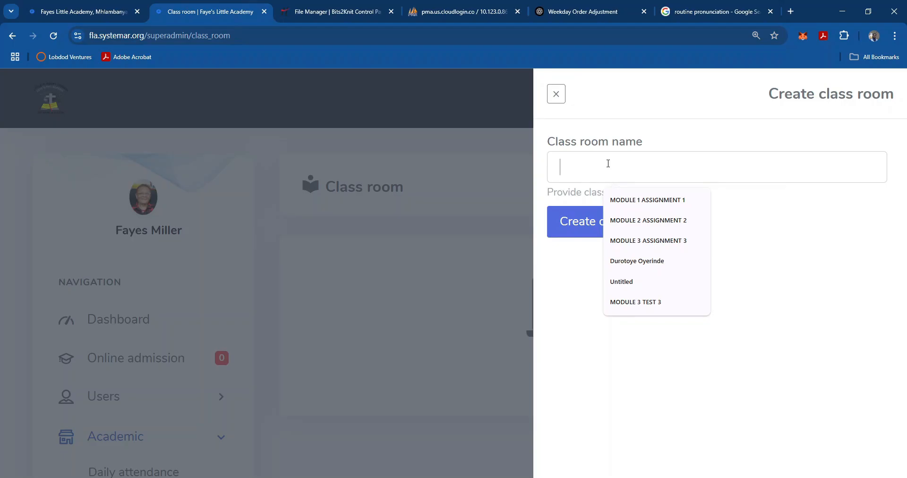
{"action": "type", "text": "G5rade"}
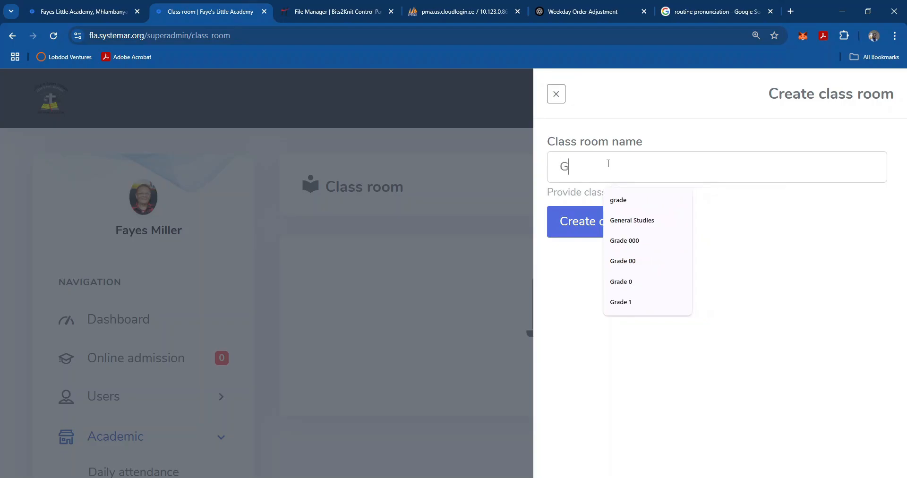
{"action": "key", "text": "BackSpace"}
{"action": "key", "text": "BackSpace"}
{"action": "key", "text": "BackSpace"}
{"action": "key", "text": "BackSpace"}
{"action": "key", "text": "BackSpace"}
{"action": "type", "text": "rade 000"}
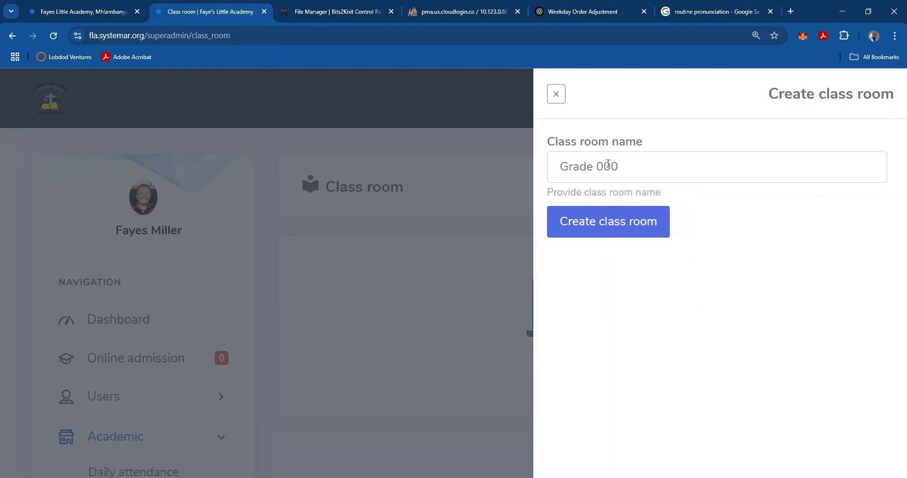
{"action": "type", "text": " A"}
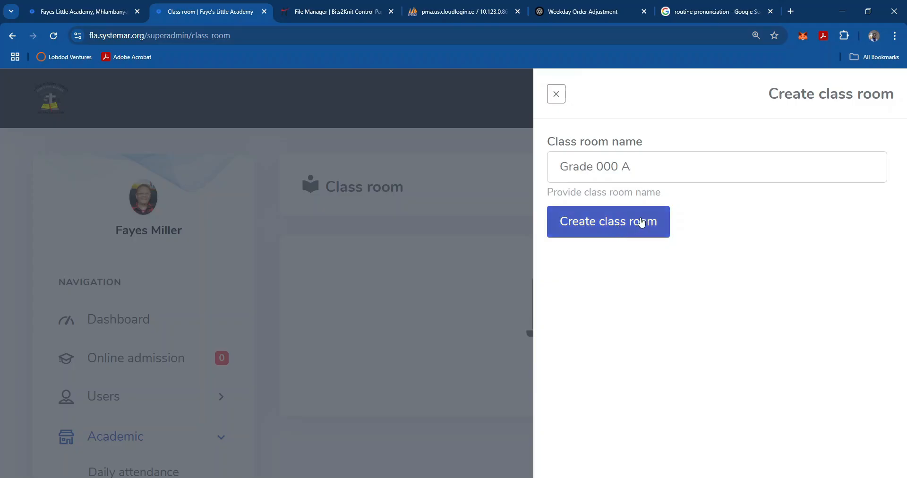
{"action": "left_click", "coordinate": [615, 227]}
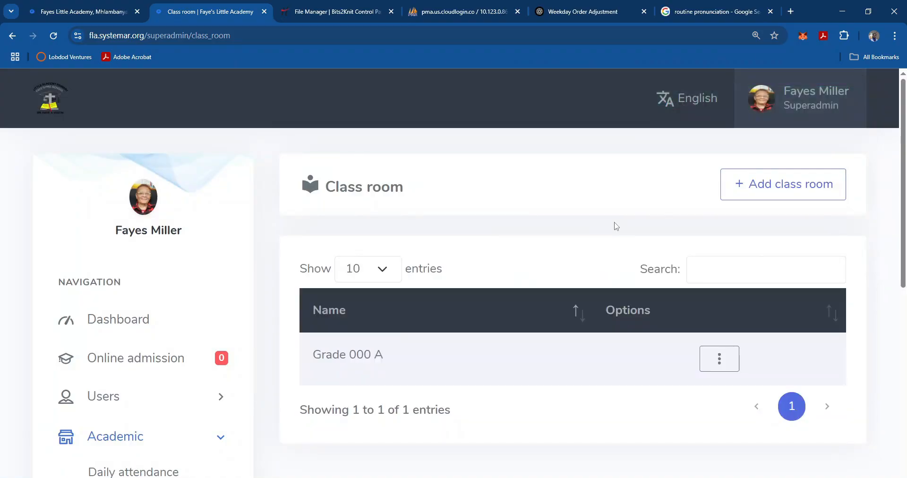
Create another class room named "Grade 8 A" and check the options available for its entry
{"action": "left_click_drag", "start_coordinate": [903, 170], "coordinate": [904, 211]}
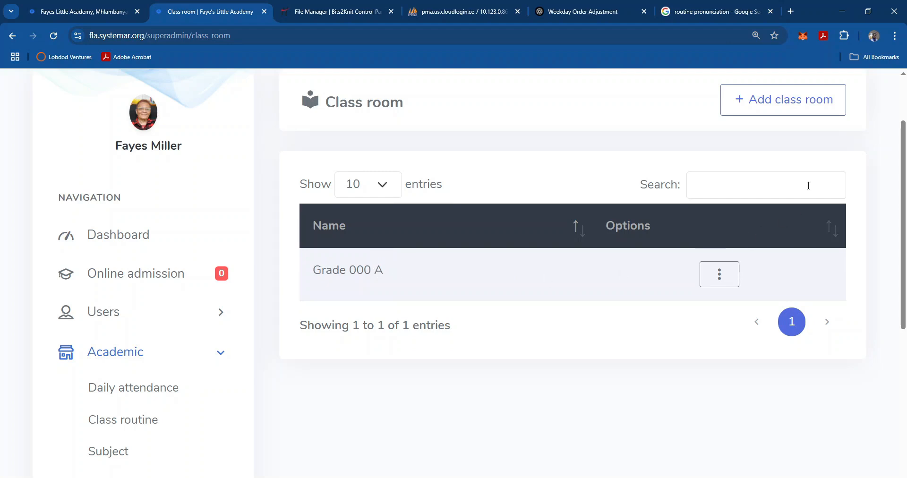
{"action": "left_click", "coordinate": [732, 106]}
{"action": "left_click", "coordinate": [634, 166]}
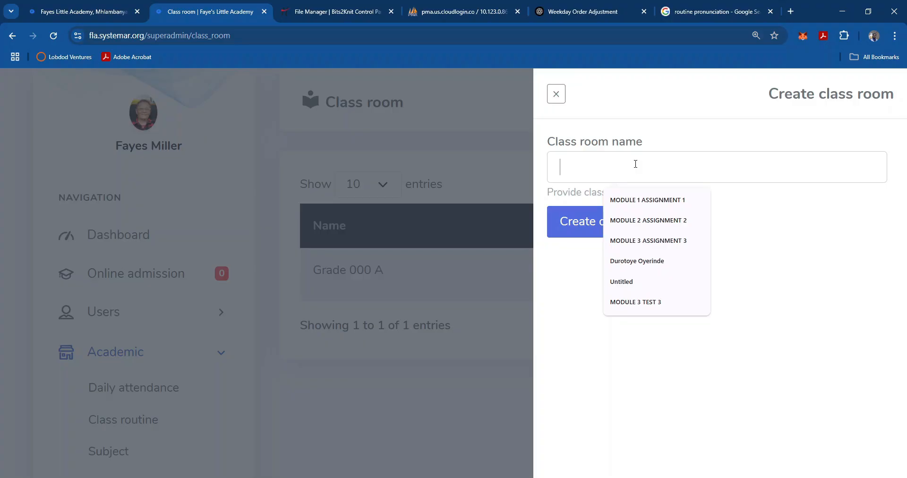
{"action": "type", "text": "Grad"}
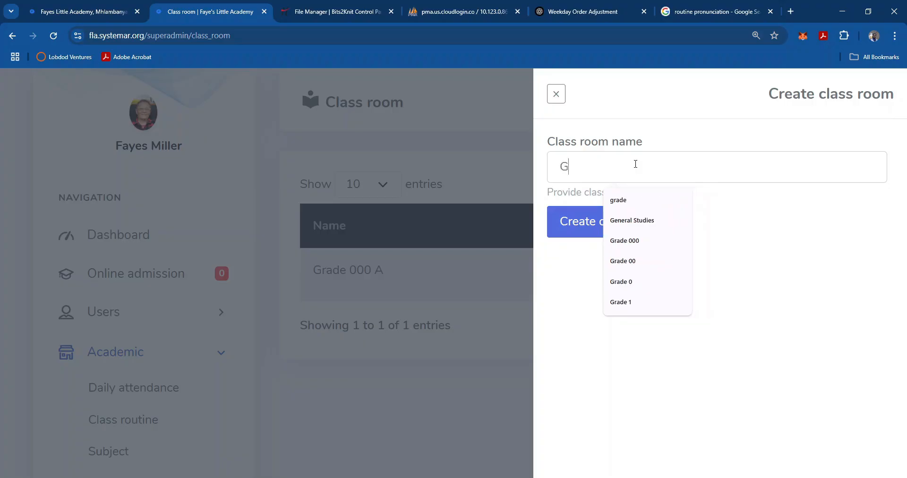
{"action": "type", "text": "8"}
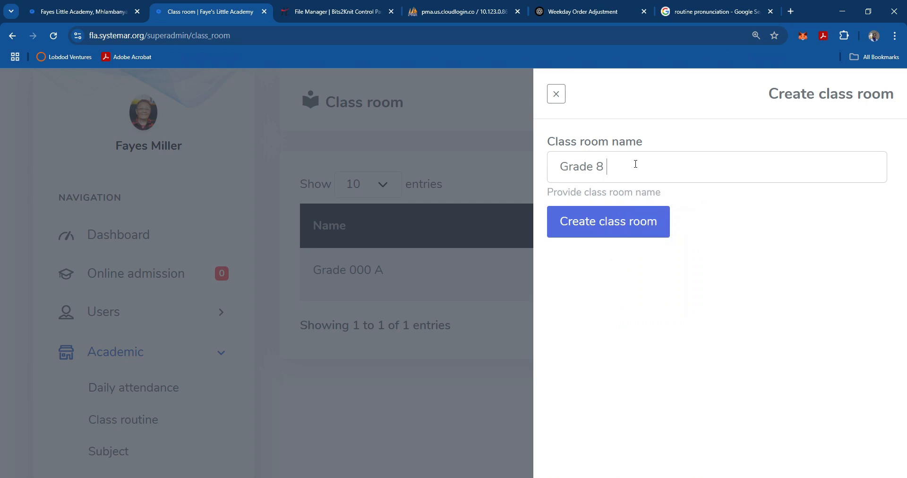
{"action": "type", "text": " A"}
{"action": "left_click", "coordinate": [602, 227]}
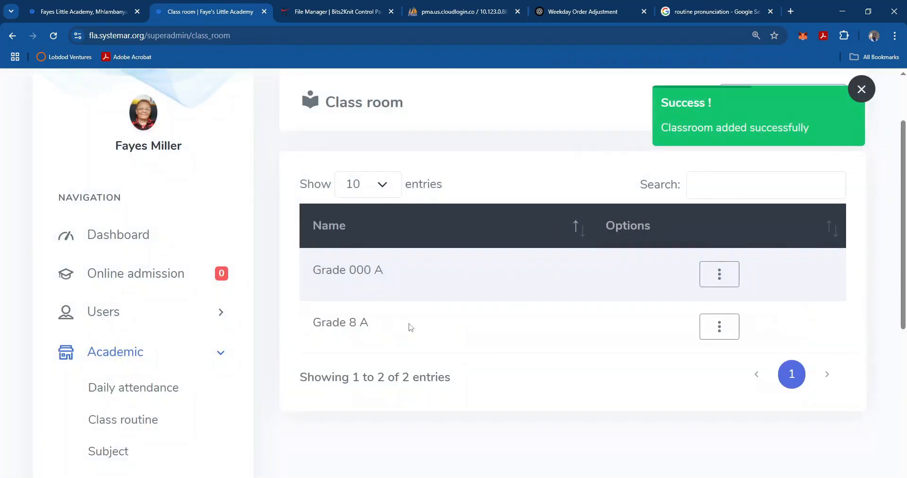
{"action": "left_click", "coordinate": [706, 333]}
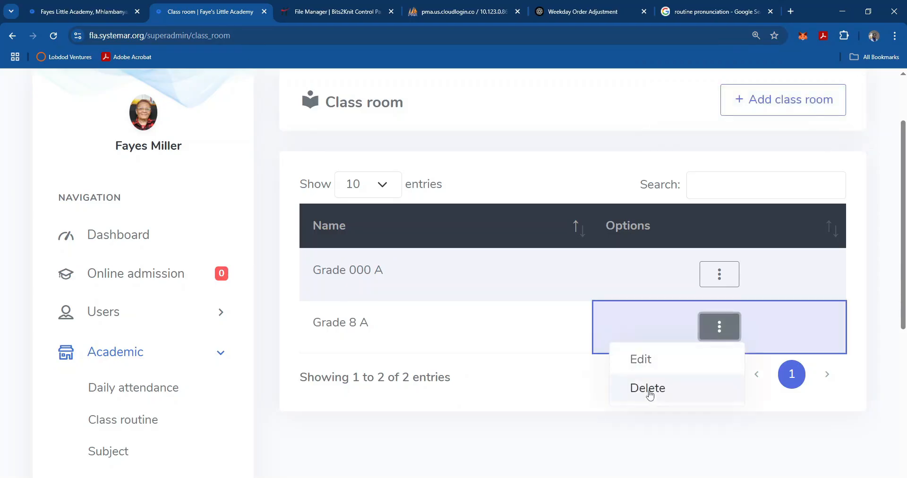
{"action": "left_click", "coordinate": [574, 443]}
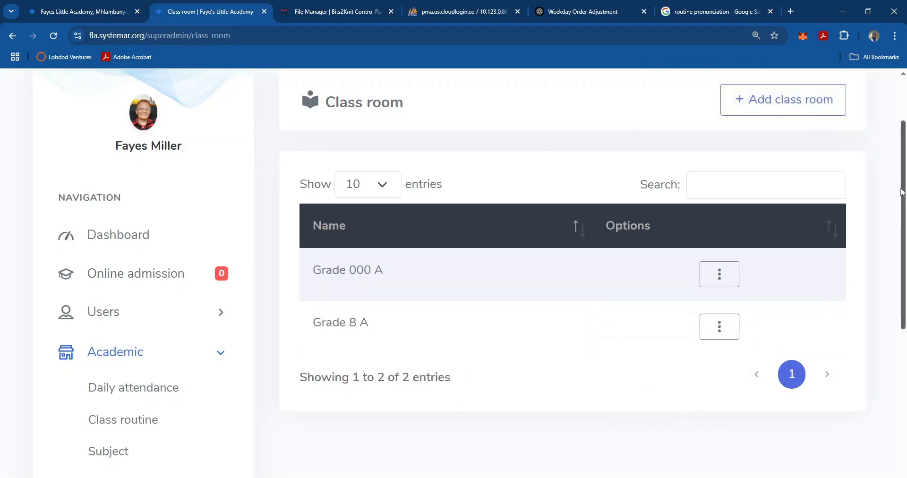
Open the Class page in the Academic section and look through the list of existing classes
{"action": "left_click_drag", "start_coordinate": [901, 191], "coordinate": [902, 286]}
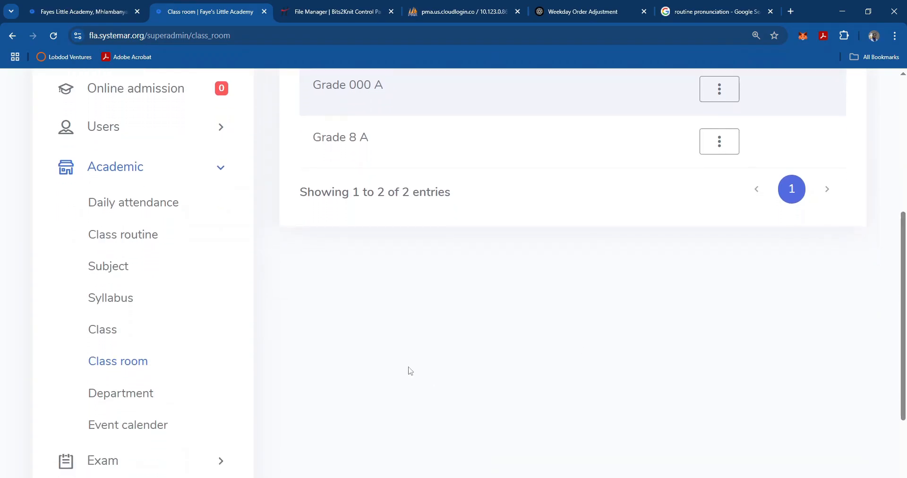
{"action": "left_click", "coordinate": [106, 330]}
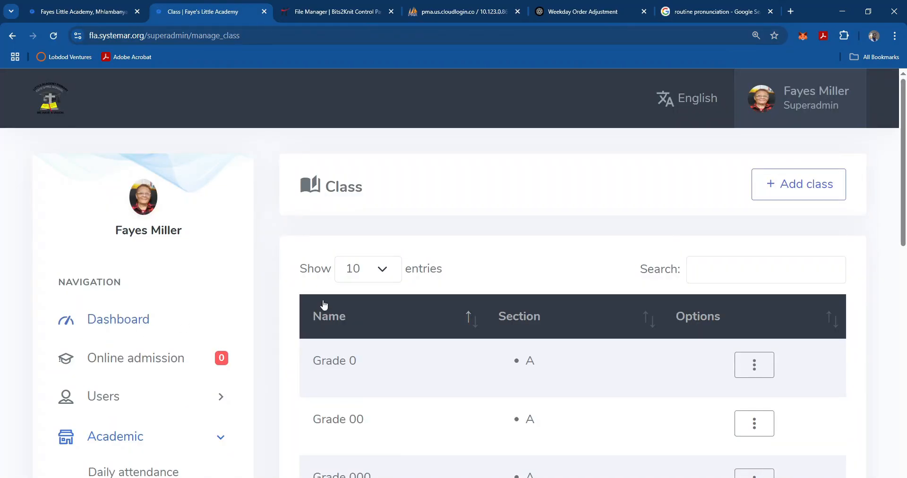
{"action": "left_click_drag", "start_coordinate": [904, 113], "coordinate": [903, 342]}
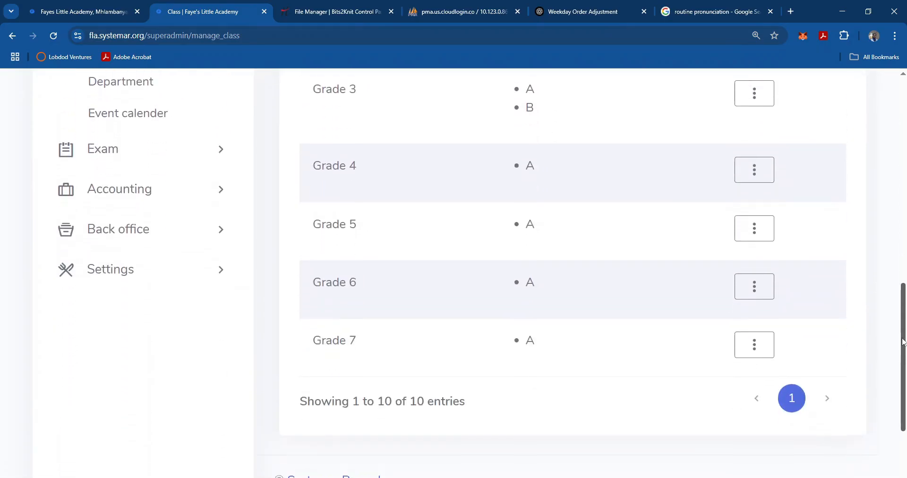
{"action": "scroll", "coordinate": [783, 200], "scroll_direction": "up", "scroll_amount": 12}
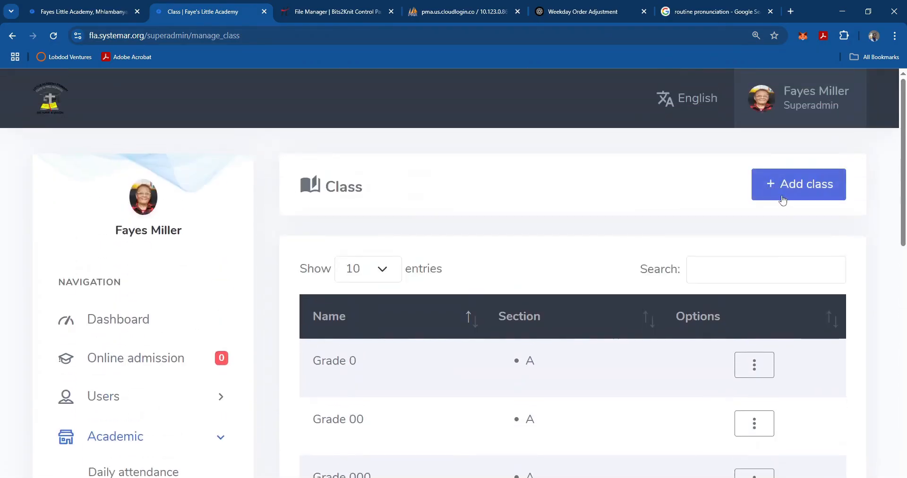
Create a class named "Grade 8"
{"action": "left_click", "coordinate": [807, 189]}
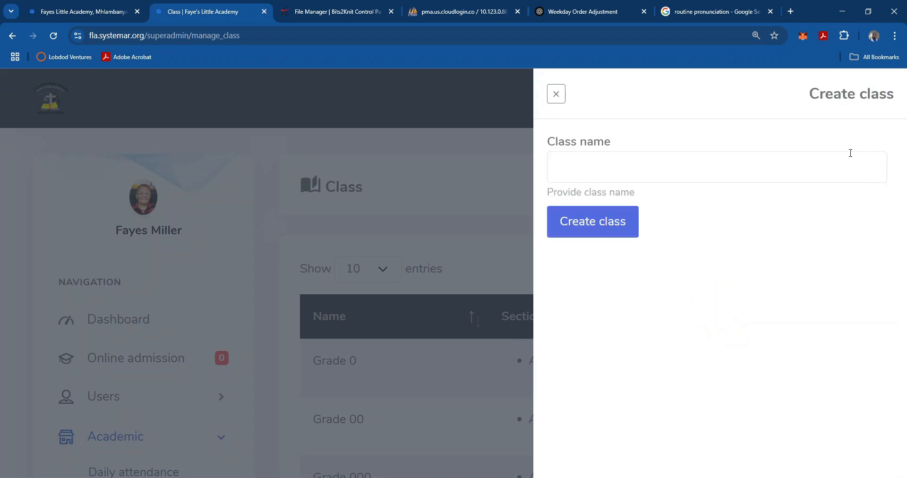
{"action": "left_click", "coordinate": [725, 164]}
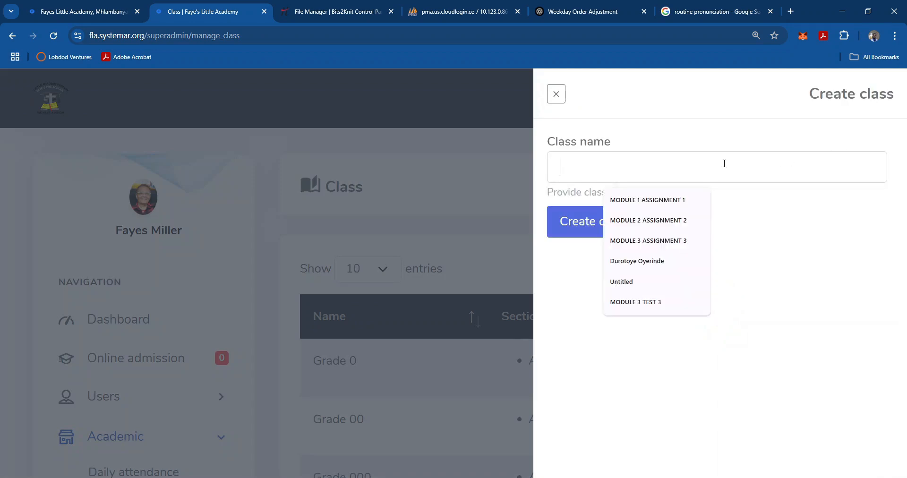
{"action": "type", "text": "Grade"}
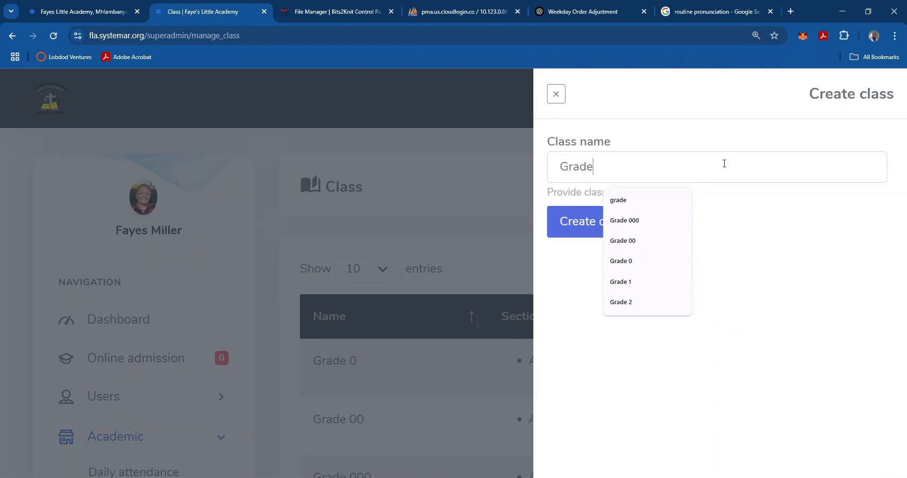
{"action": "type", "text": " 8"}
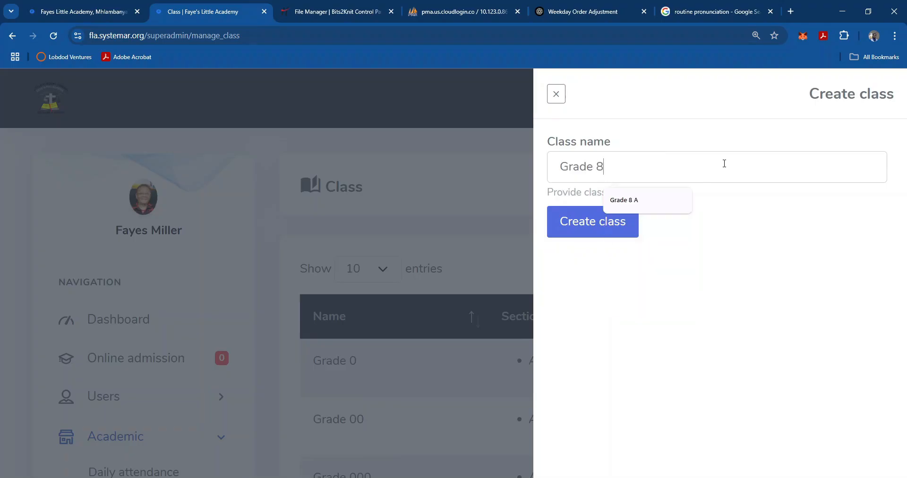
{"action": "left_click", "coordinate": [704, 98]}
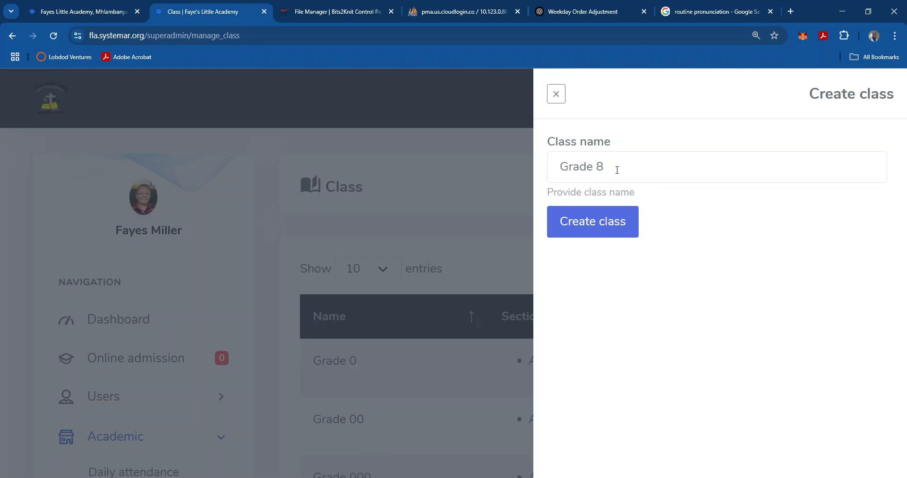
{"action": "left_click", "coordinate": [594, 229]}
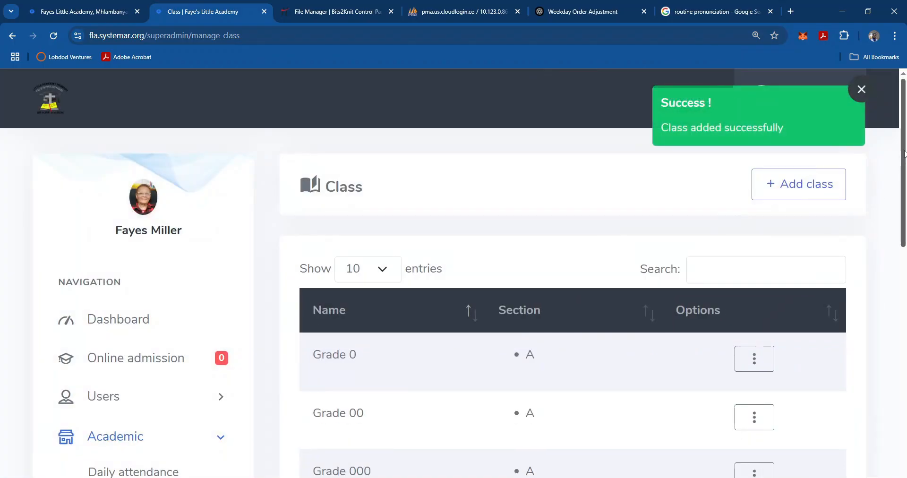
Check the end of the class list and set the list to show 25 entries per page
{"action": "left_click_drag", "start_coordinate": [904, 153], "coordinate": [891, 398]}
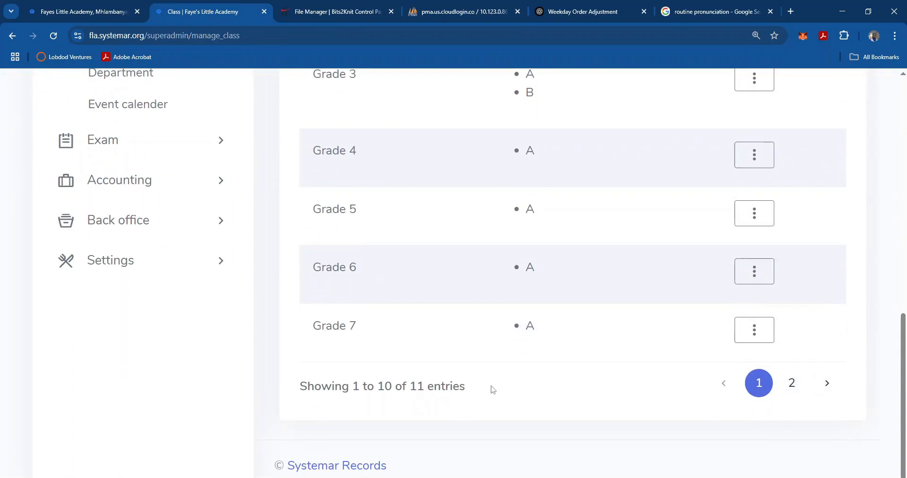
{"action": "scroll", "coordinate": [905, 287], "scroll_direction": "up", "scroll_amount": 1}
{"action": "scroll", "coordinate": [904, 287], "scroll_direction": "up", "scroll_amount": 9}
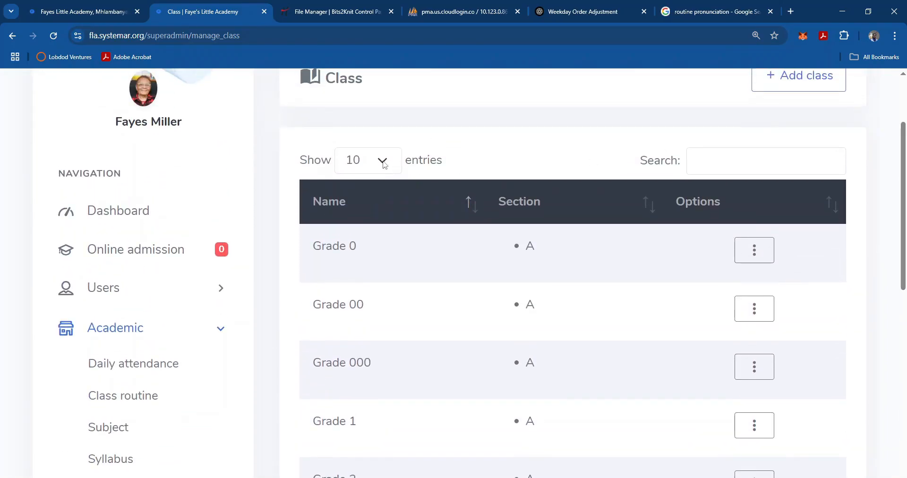
{"action": "left_click", "coordinate": [384, 163]}
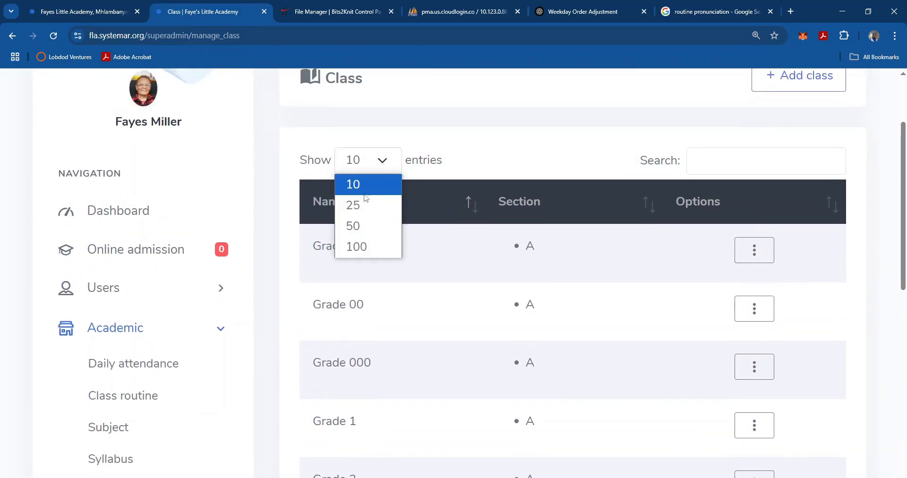
{"action": "left_click", "coordinate": [358, 205]}
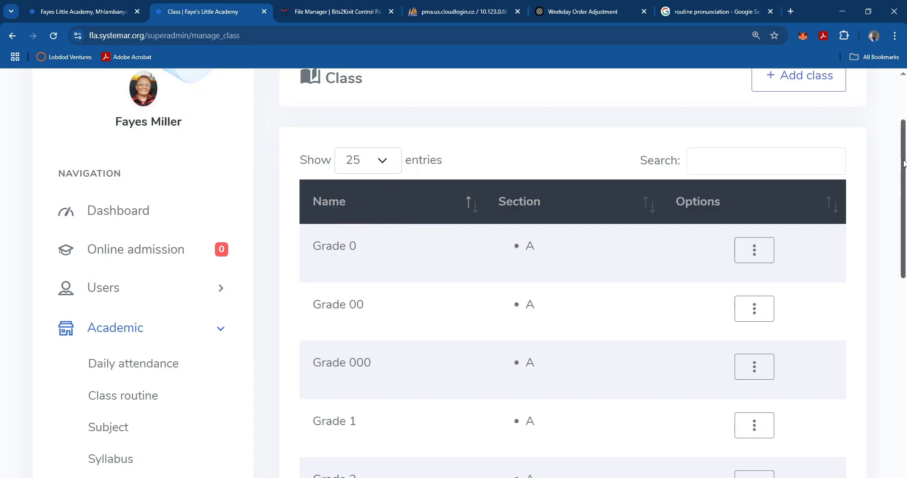
Add a second section named "B" to the Grade 8 class and update its section list
{"action": "left_click_drag", "start_coordinate": [905, 163], "coordinate": [906, 385]}
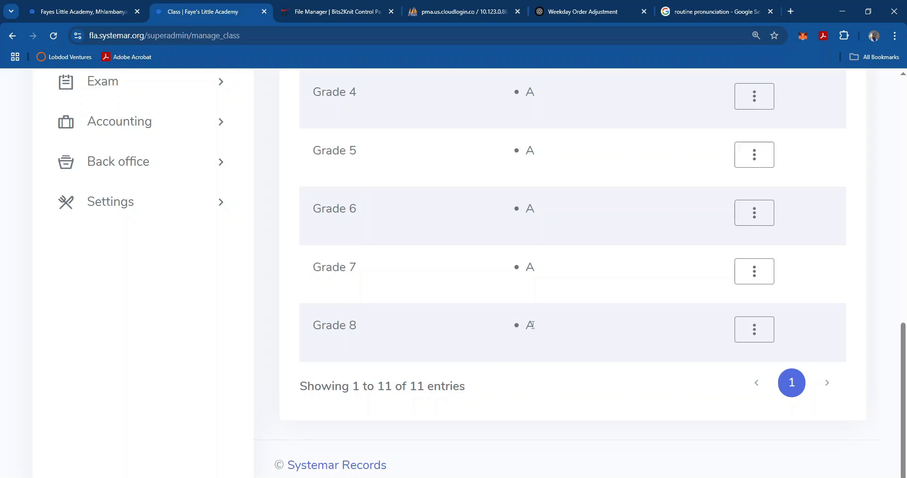
{"action": "left_click", "coordinate": [755, 334]}
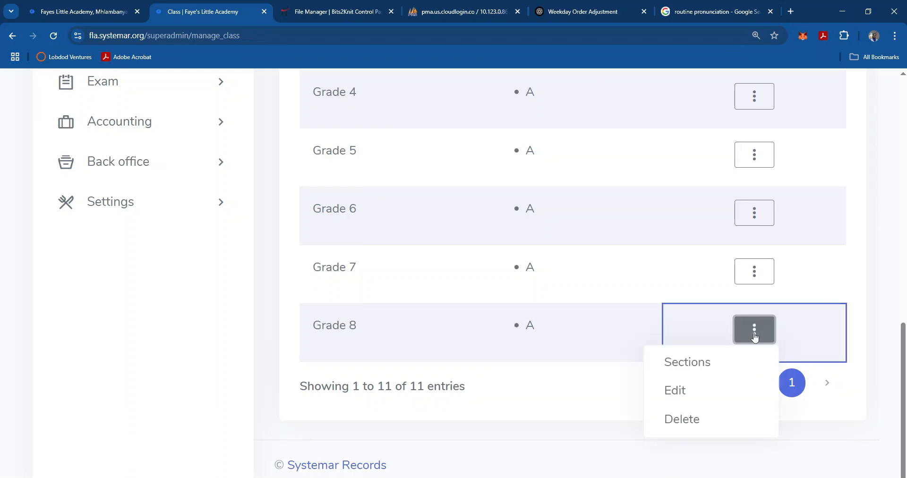
{"action": "left_click", "coordinate": [685, 361]}
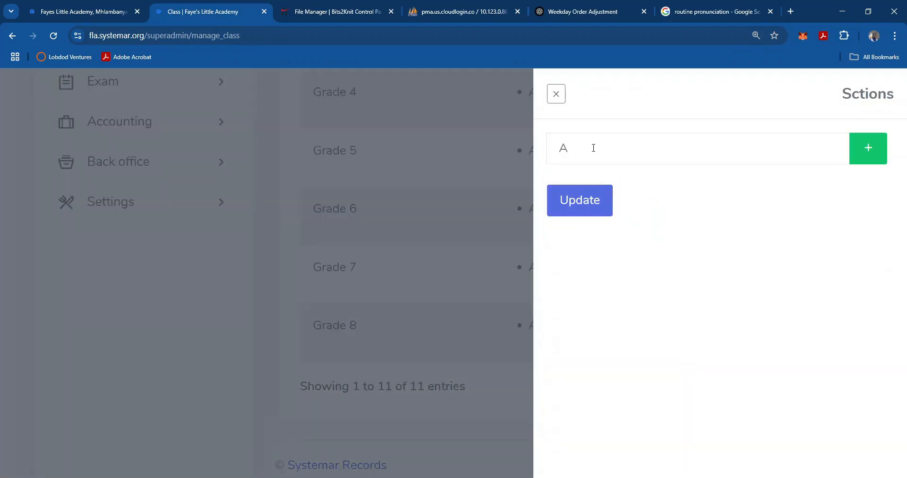
{"action": "left_click", "coordinate": [866, 156]}
{"action": "left_click", "coordinate": [626, 191]}
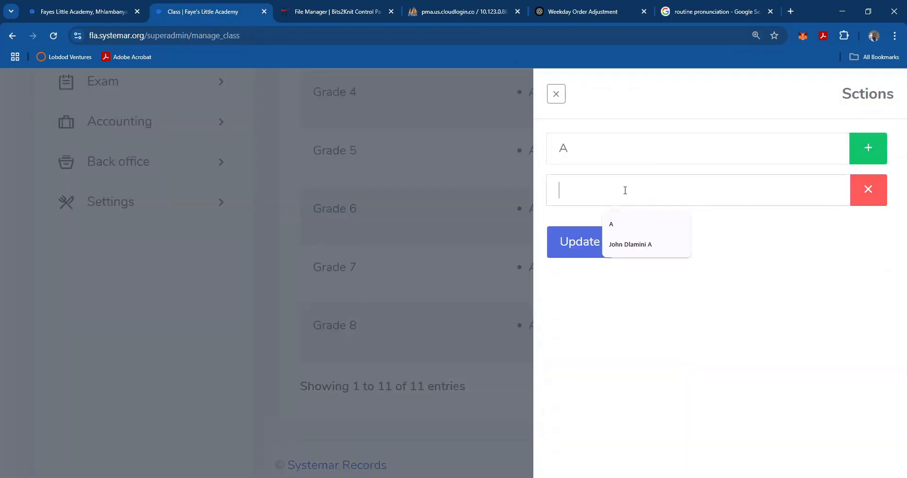
{"action": "type", "text": "B"}
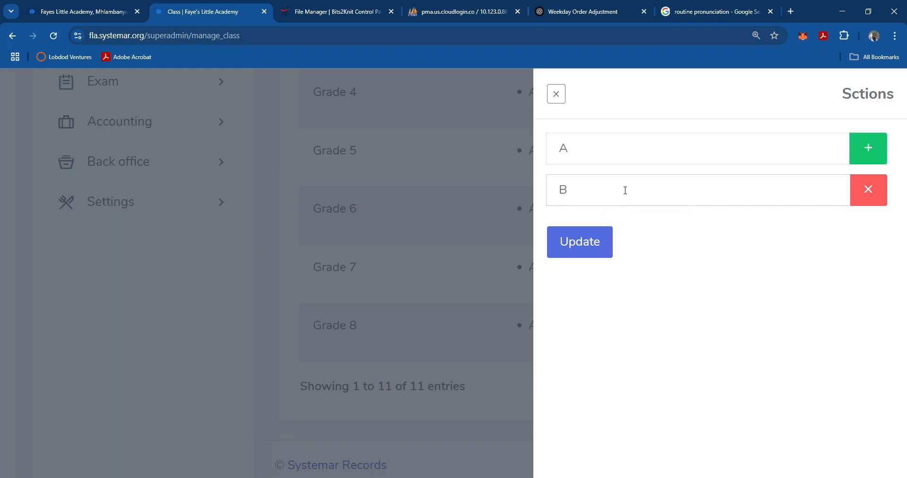
{"action": "left_click", "coordinate": [589, 242]}
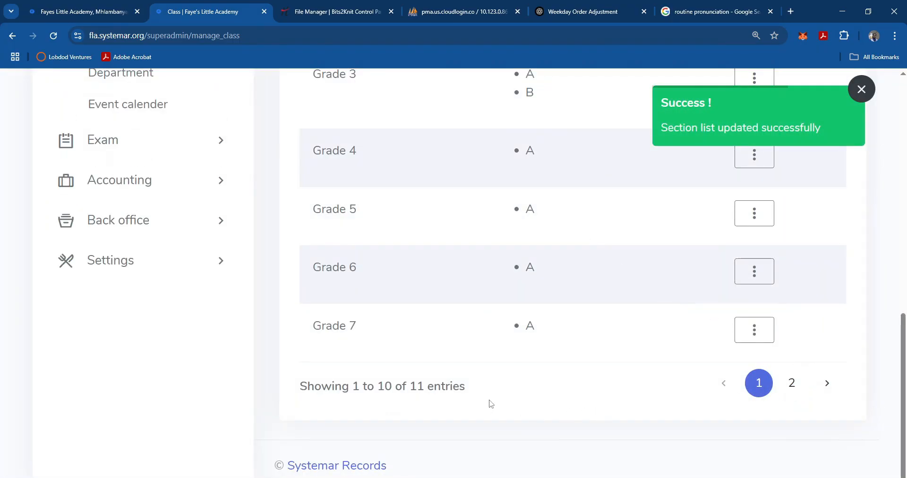
Set the class list to show 25 entries per page and check the sections and available options of Grade 8
{"action": "scroll", "coordinate": [415, 209], "scroll_direction": "up", "scroll_amount": 10}
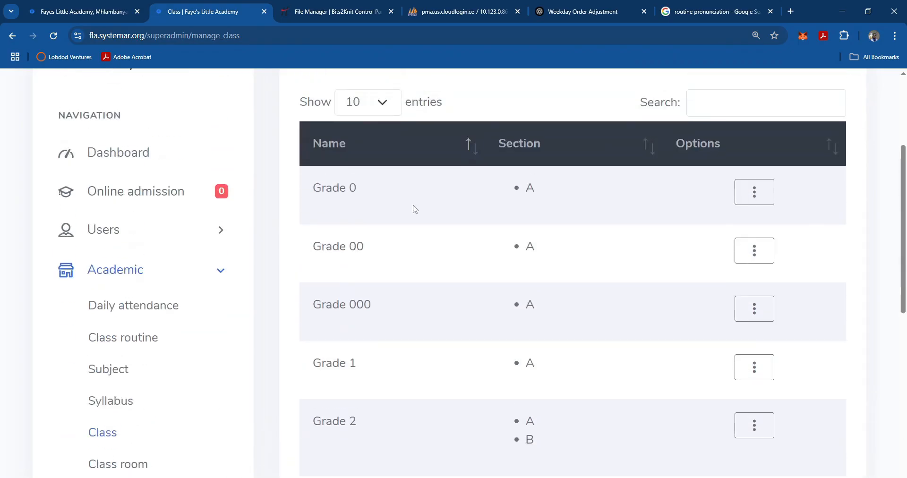
{"action": "left_click", "coordinate": [358, 113]}
{"action": "left_click", "coordinate": [359, 146]}
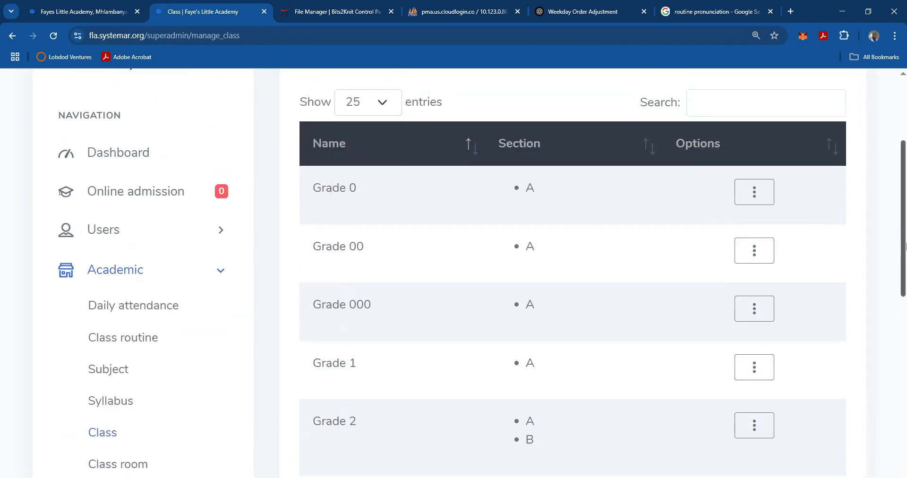
{"action": "left_click_drag", "start_coordinate": [905, 232], "coordinate": [874, 430]}
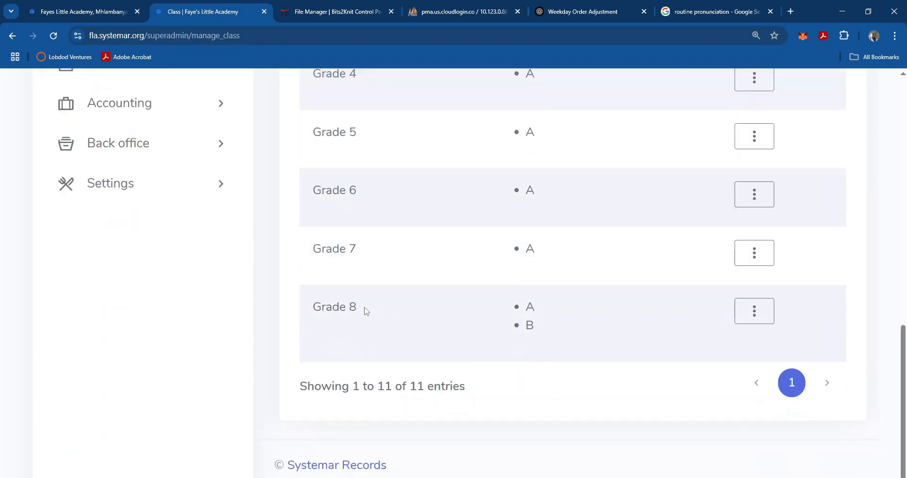
{"action": "left_click", "coordinate": [747, 316]}
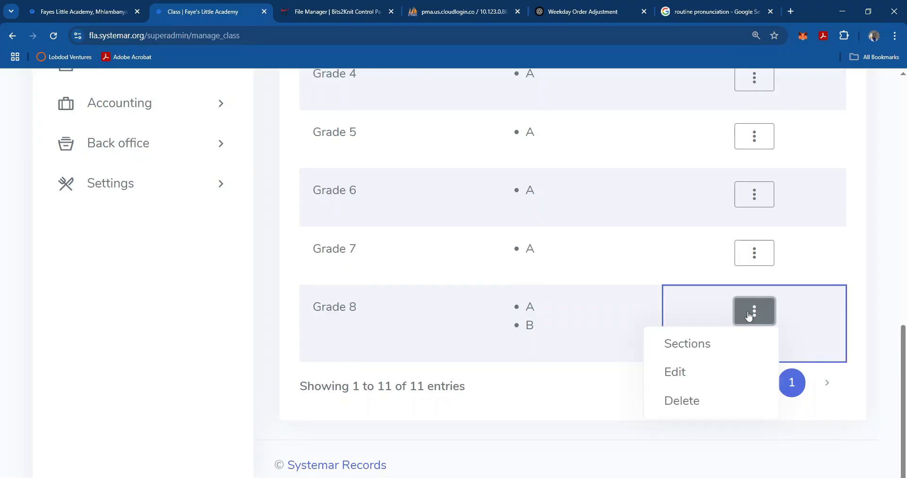
{"action": "left_click", "coordinate": [609, 437]}
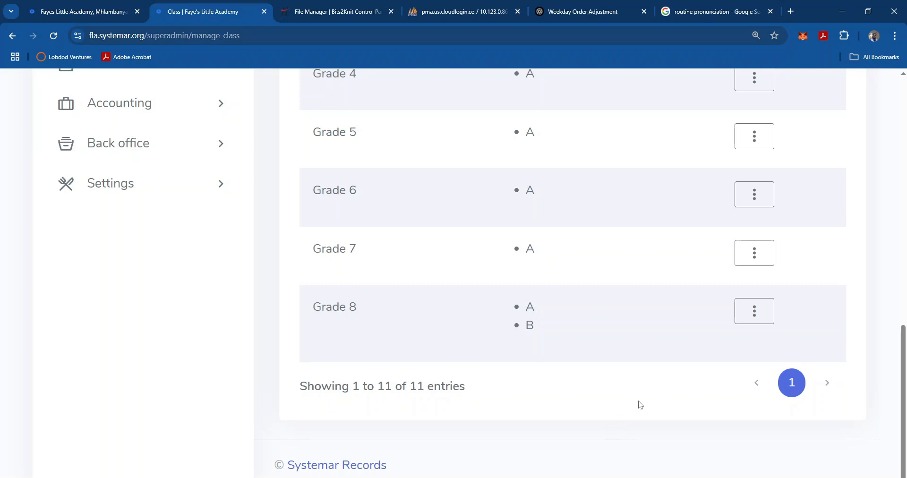
{"action": "key", "text": "alt+Tab"}
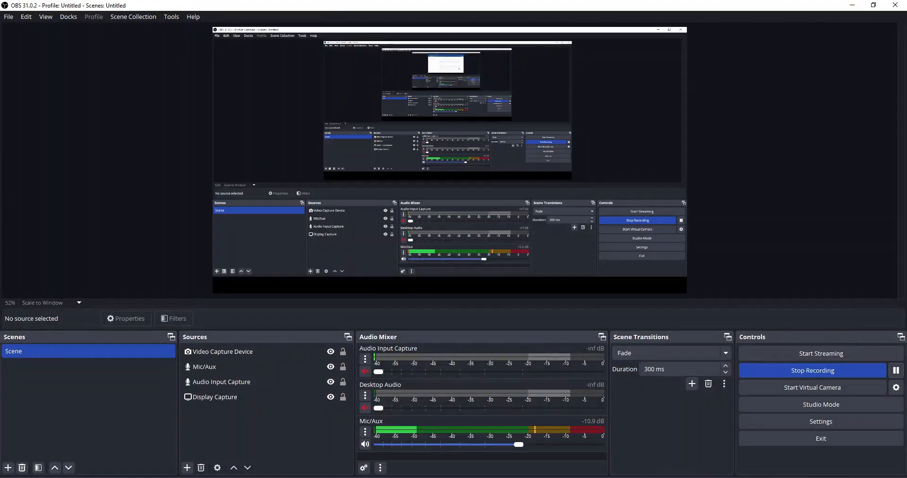
{"action": "left_click", "coordinate": [897, 371]}
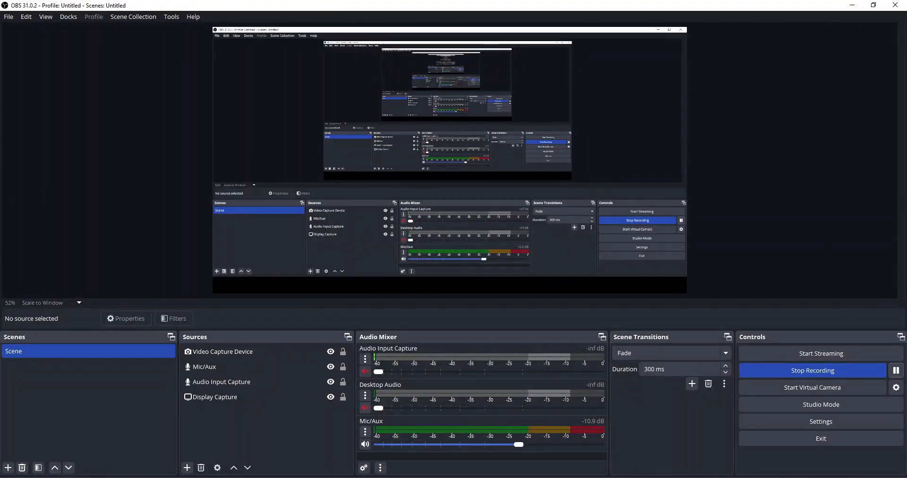
{"action": "key", "text": "alt+Tab"}
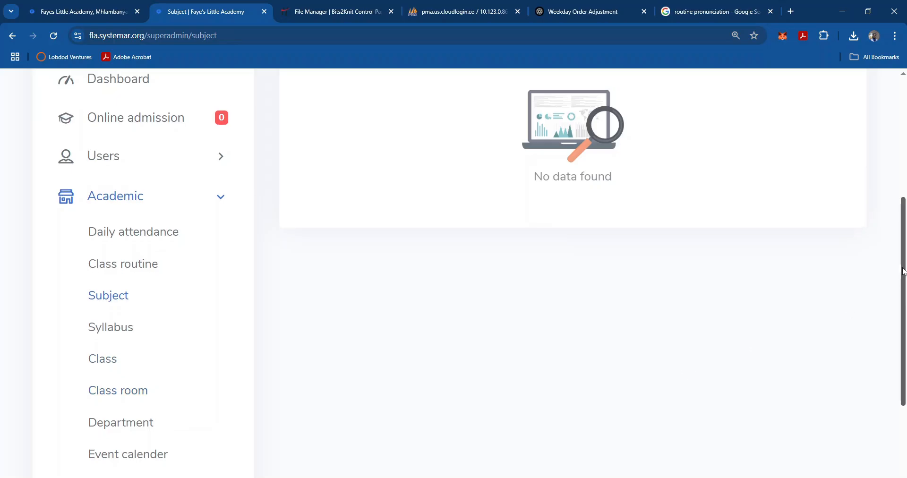
Open the Subject page in the Academic section and choose Grade 8 as the class to filter by
{"action": "left_click_drag", "start_coordinate": [905, 274], "coordinate": [905, 287]}
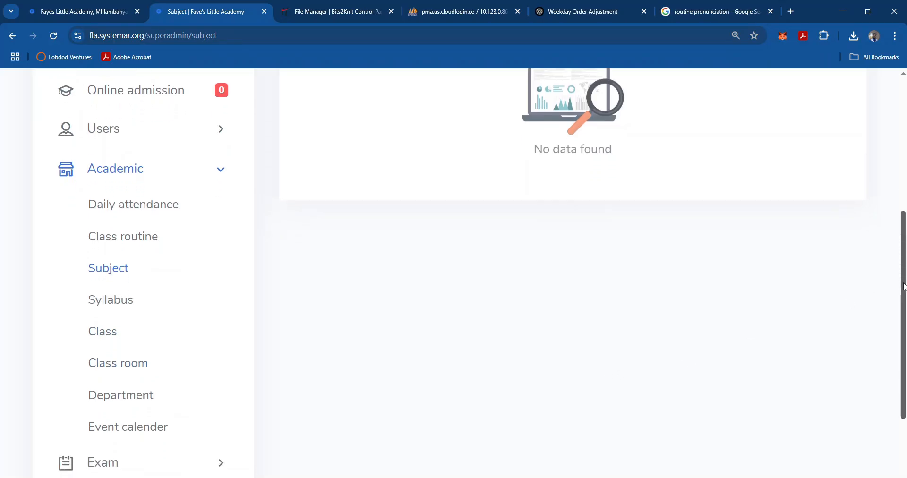
{"action": "left_click", "coordinate": [116, 268]}
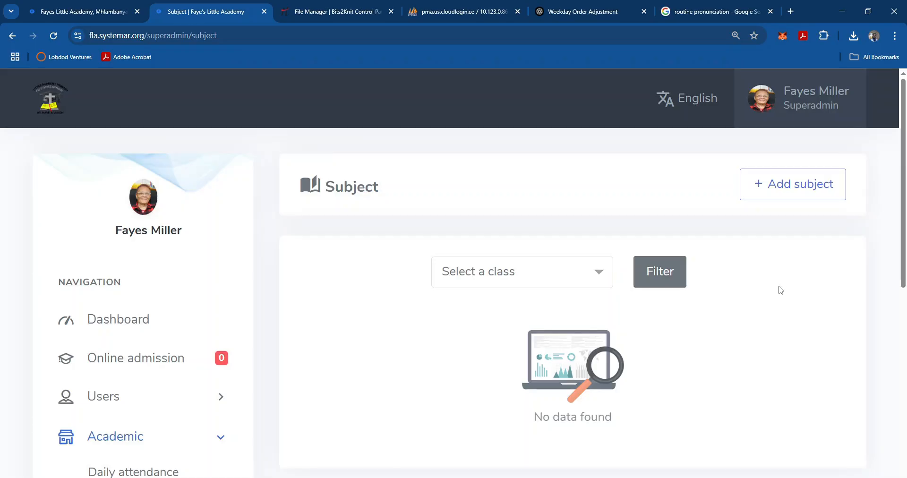
{"action": "left_click", "coordinate": [592, 279]}
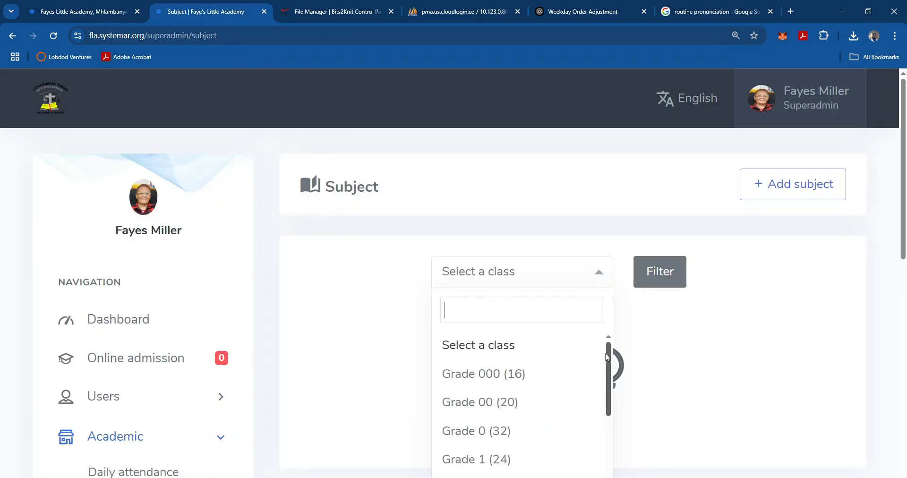
{"action": "scroll", "coordinate": [596, 462], "scroll_direction": "down", "scroll_amount": 3}
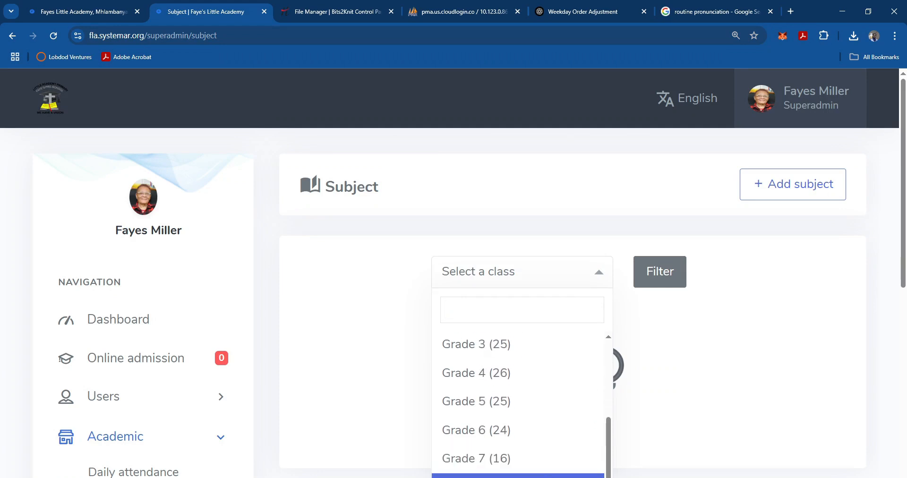
{"action": "left_click", "coordinate": [597, 474]}
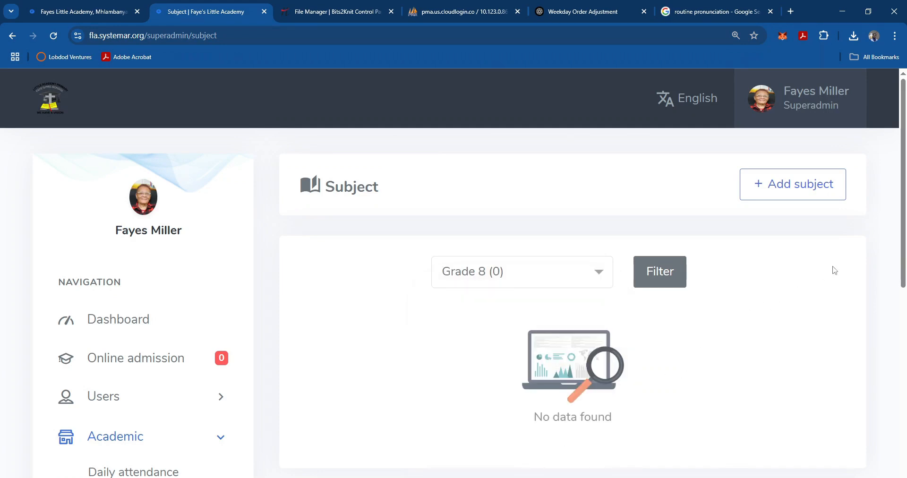
Create the subject "English" for Grade 8, filter the subject list and check the options available for its entry
{"action": "left_click", "coordinate": [802, 194]}
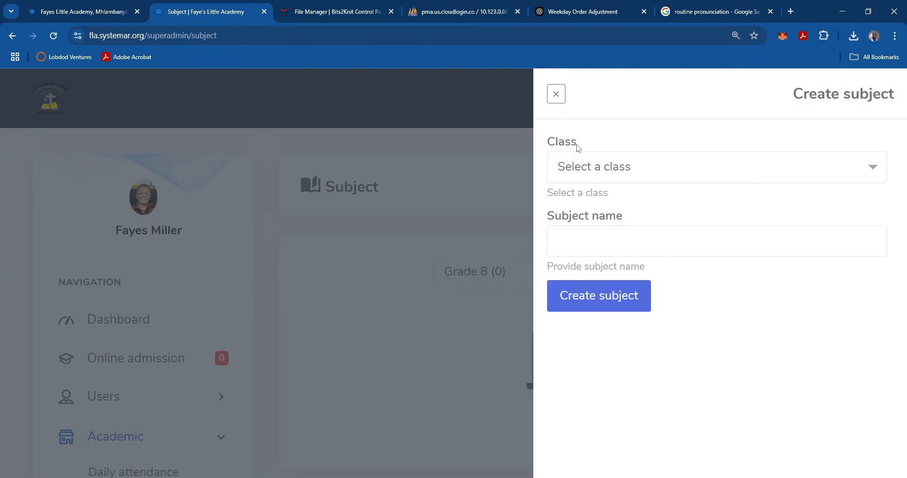
{"action": "left_click", "coordinate": [620, 169]}
{"action": "left_click_drag", "start_coordinate": [886, 258], "coordinate": [882, 355]}
{"action": "left_click", "coordinate": [673, 383]}
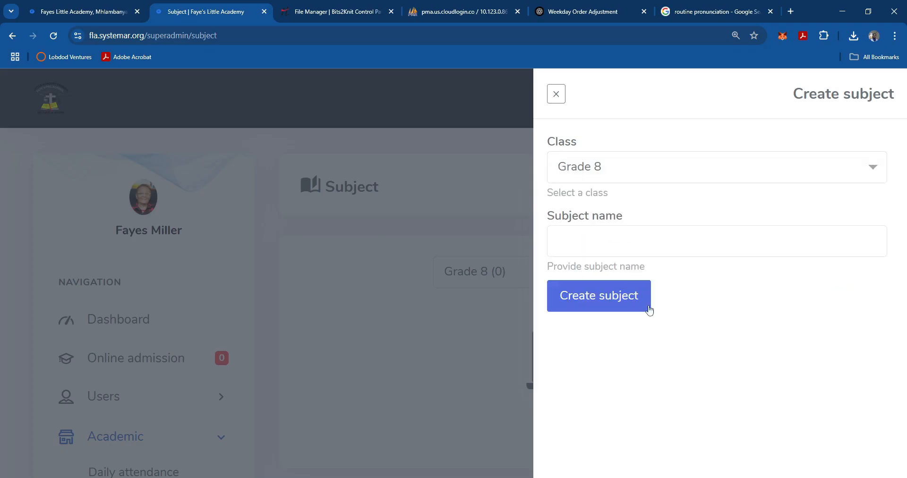
{"action": "left_click", "coordinate": [568, 242]}
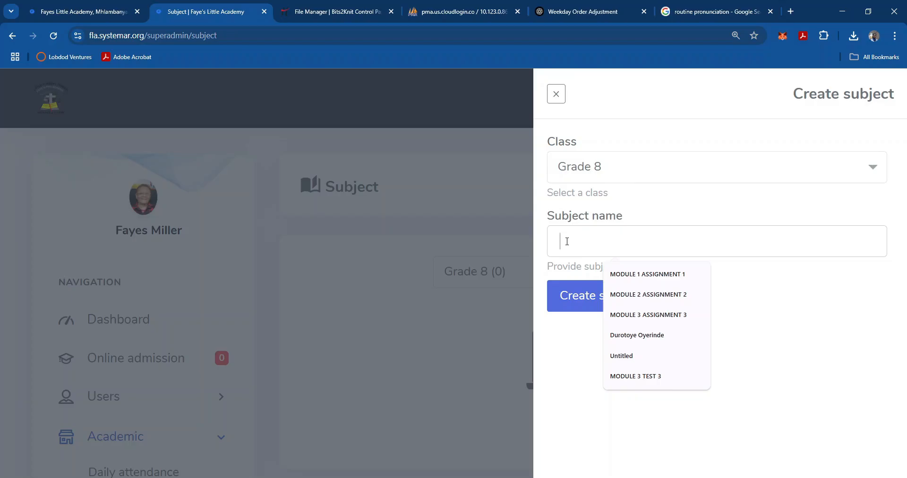
{"action": "type", "text": "En"}
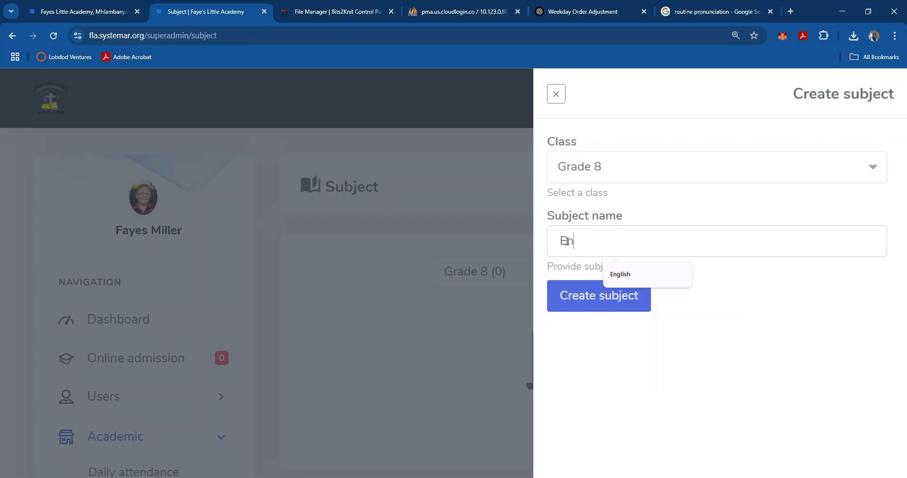
{"action": "type", "text": "glish"}
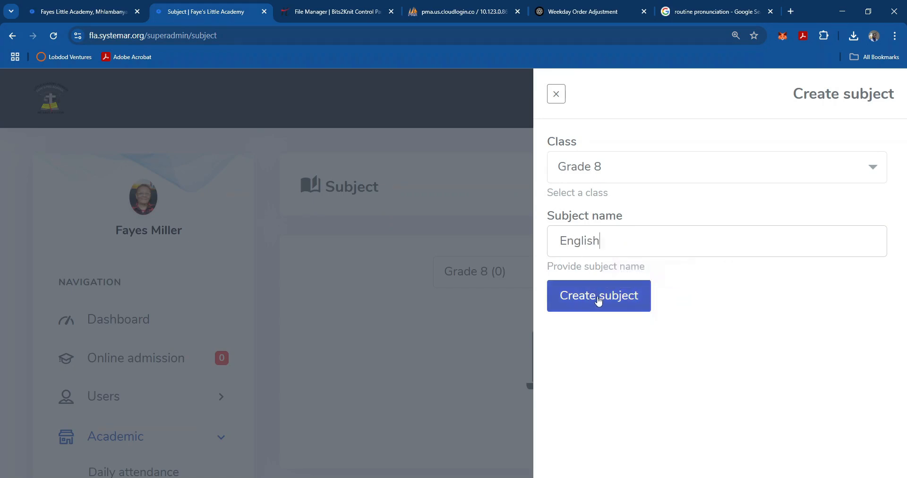
{"action": "left_click", "coordinate": [599, 298]}
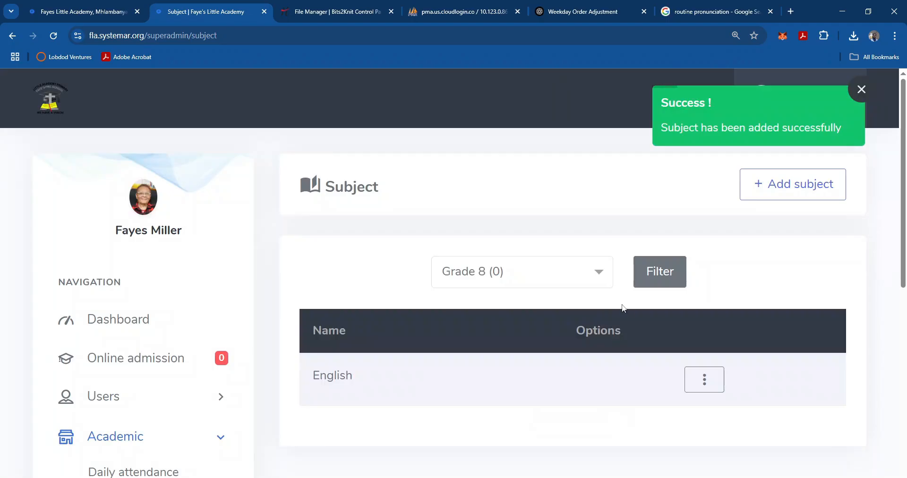
{"action": "left_click", "coordinate": [665, 274]}
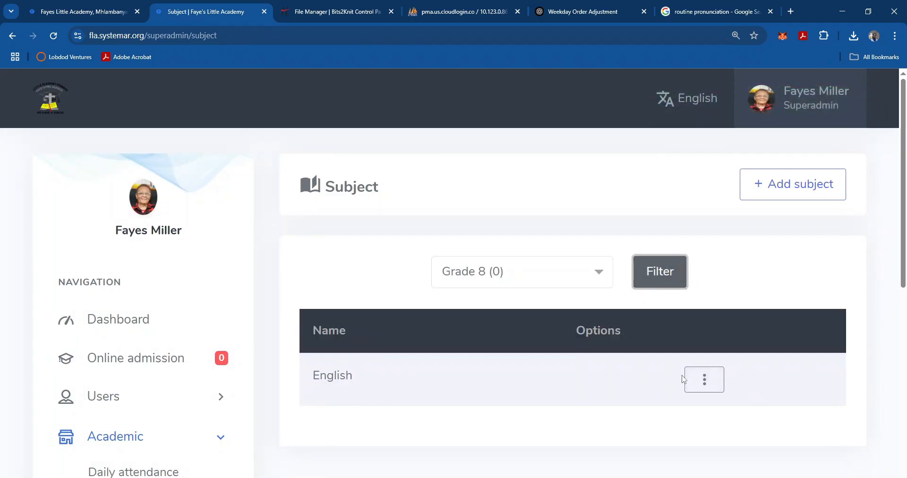
{"action": "left_click", "coordinate": [699, 378]}
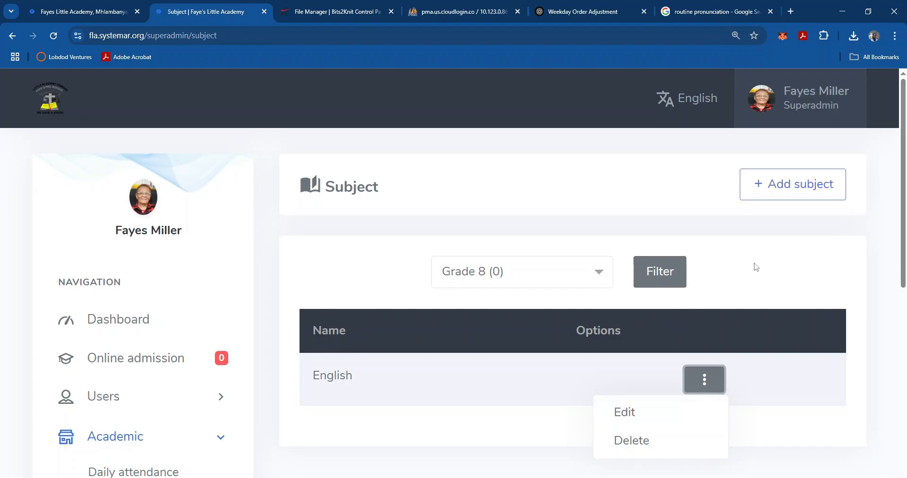
Create the subject "Siswati" for Grade 8
{"action": "left_click", "coordinate": [775, 182]}
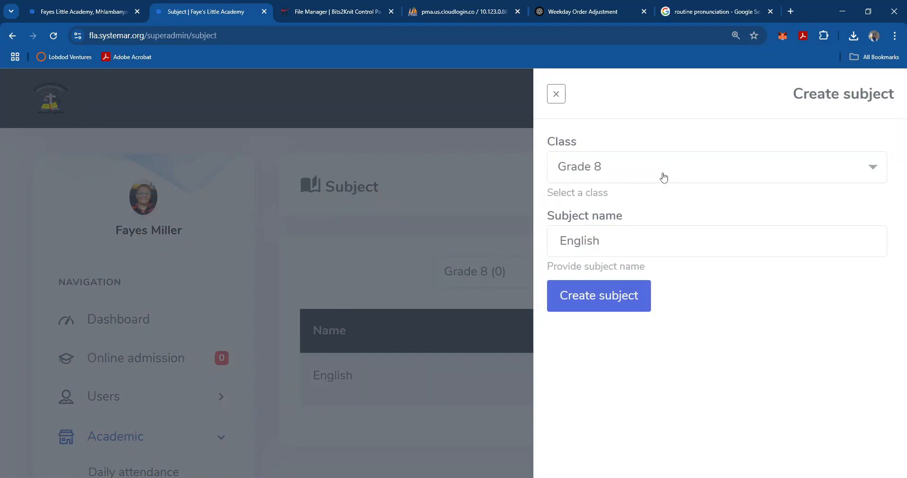
{"action": "left_click", "coordinate": [603, 178]}
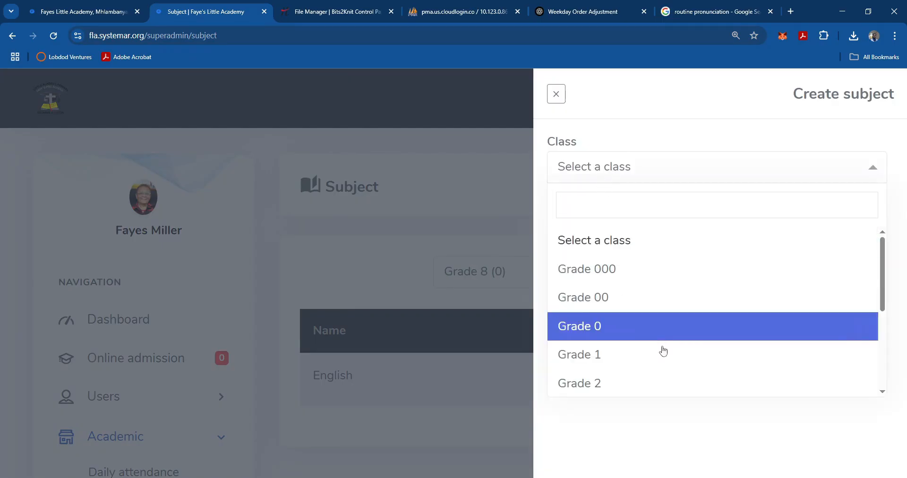
{"action": "left_click_drag", "start_coordinate": [885, 250], "coordinate": [884, 325]}
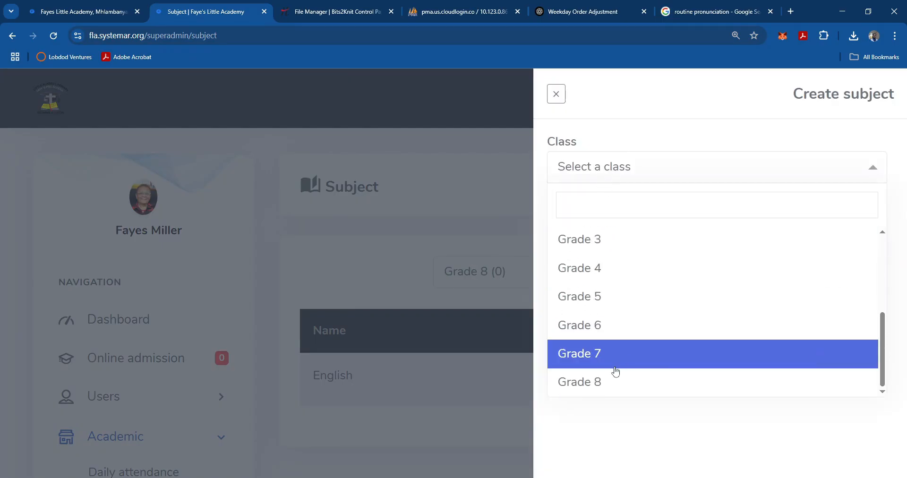
{"action": "left_click", "coordinate": [609, 381]}
{"action": "left_click", "coordinate": [609, 246]}
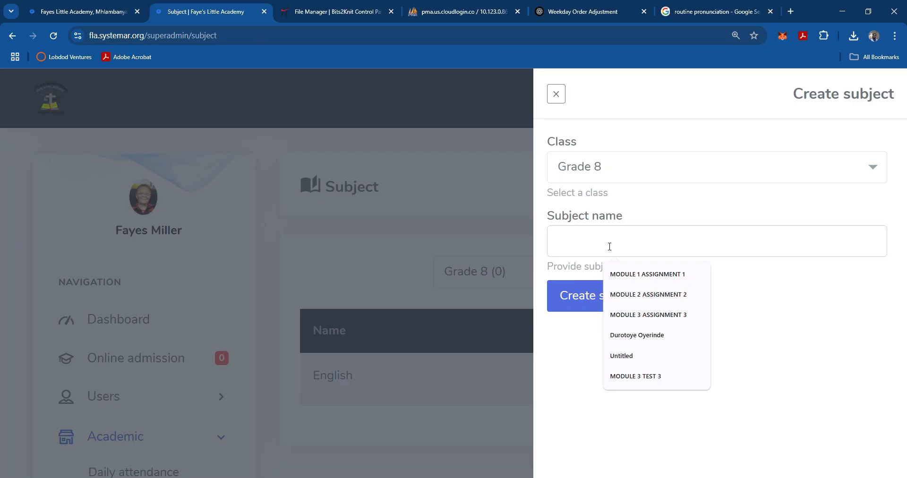
{"action": "type", "text": "si"}
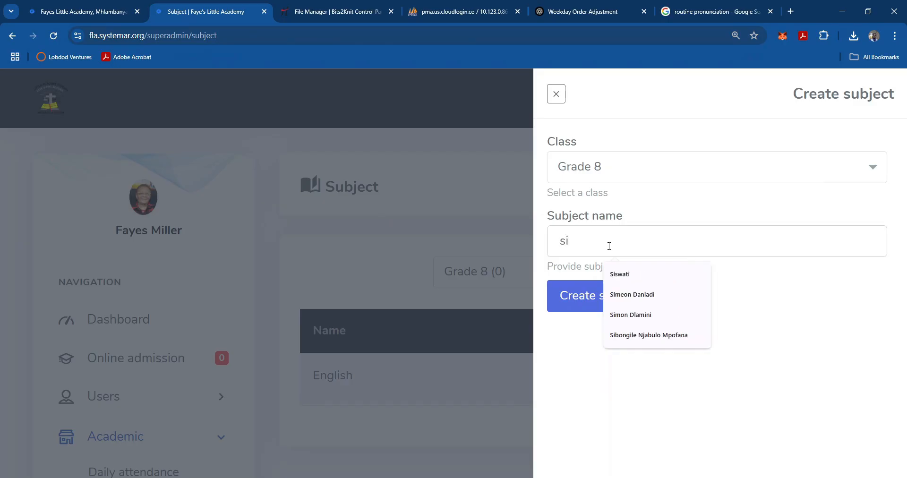
{"action": "left_click", "coordinate": [632, 275]}
{"action": "left_click", "coordinate": [615, 303]}
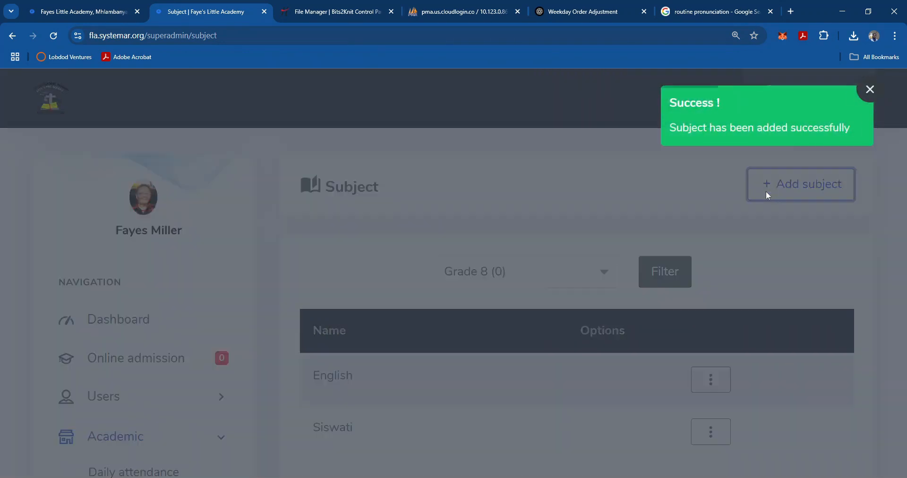
Create the subject "Agriculture" for Grade 8
{"action": "left_click", "coordinate": [766, 192]}
{"action": "left_click", "coordinate": [603, 181]}
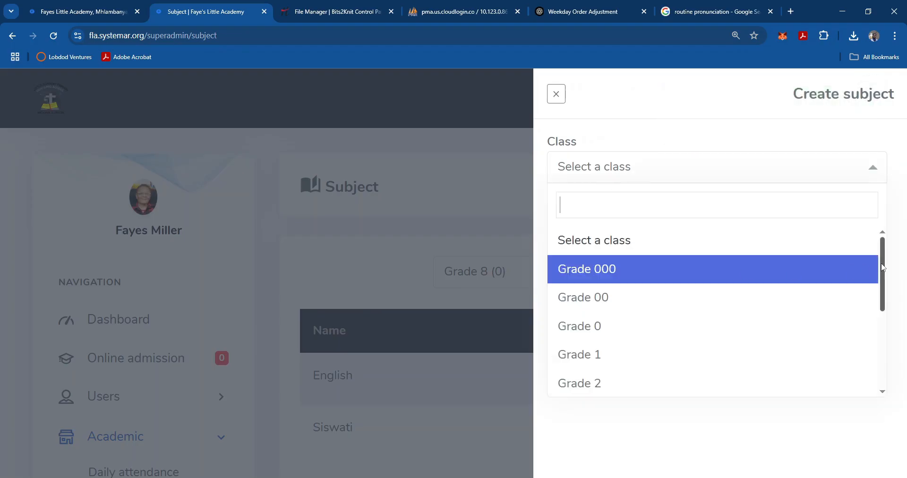
{"action": "left_click_drag", "start_coordinate": [882, 266], "coordinate": [893, 381]}
{"action": "left_click", "coordinate": [671, 383]}
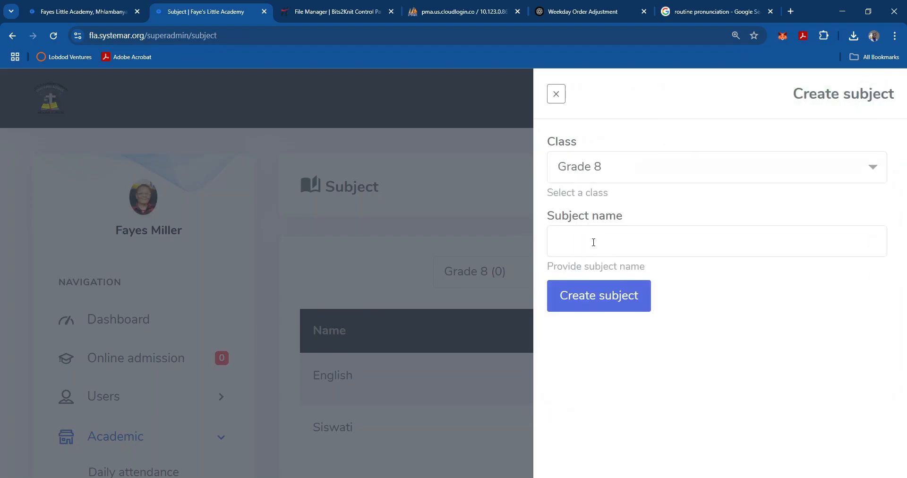
{"action": "left_click", "coordinate": [647, 240]}
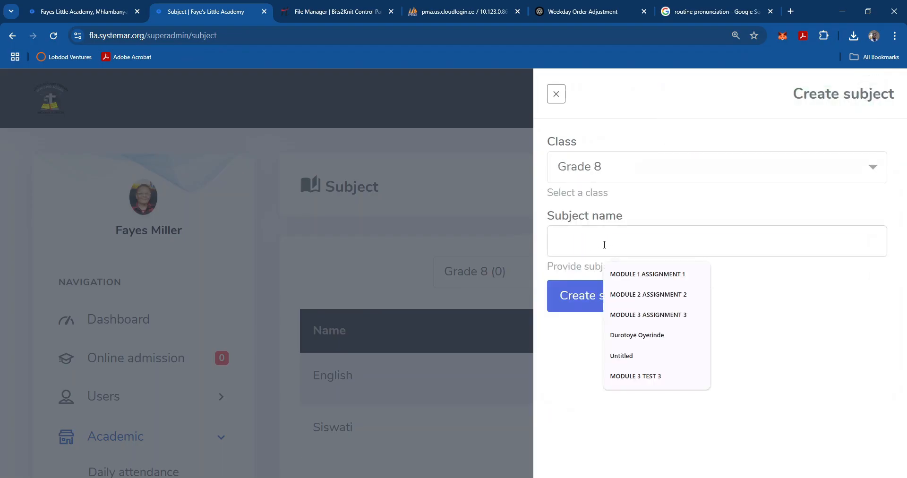
{"action": "type", "text": "A"}
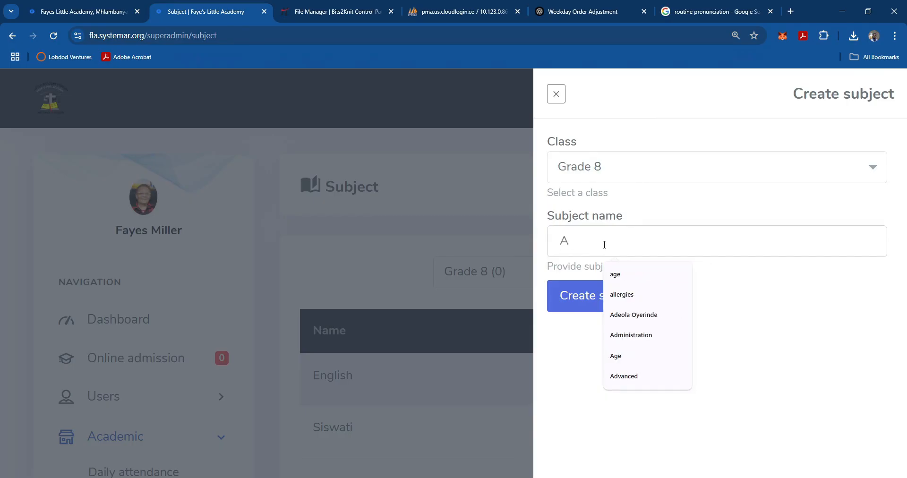
{"action": "type", "text": "gr"}
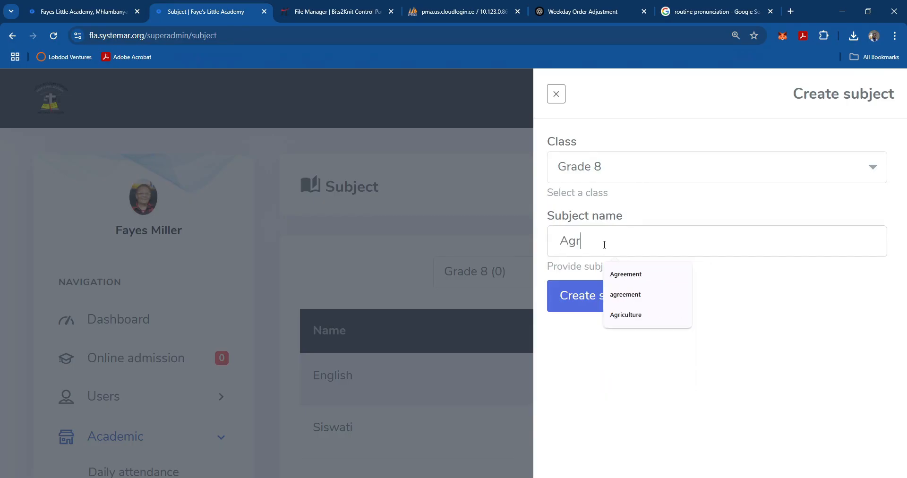
{"action": "left_click", "coordinate": [633, 314]}
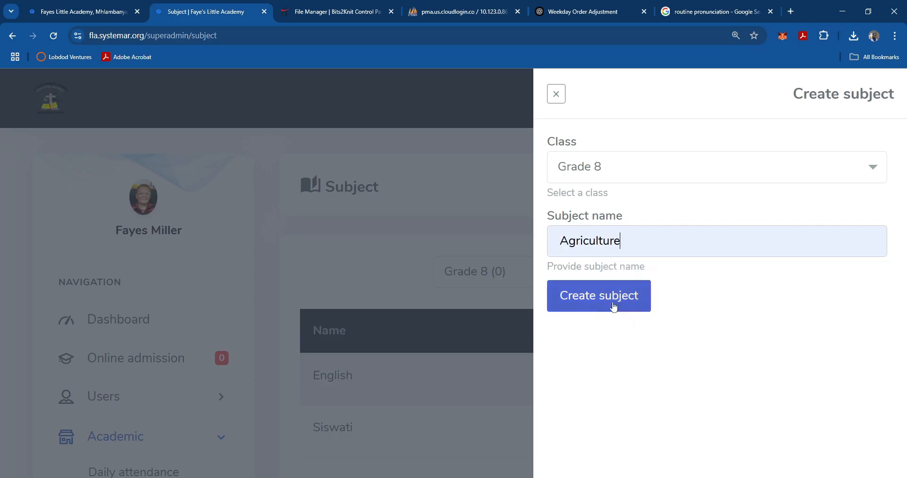
{"action": "left_click", "coordinate": [613, 305]}
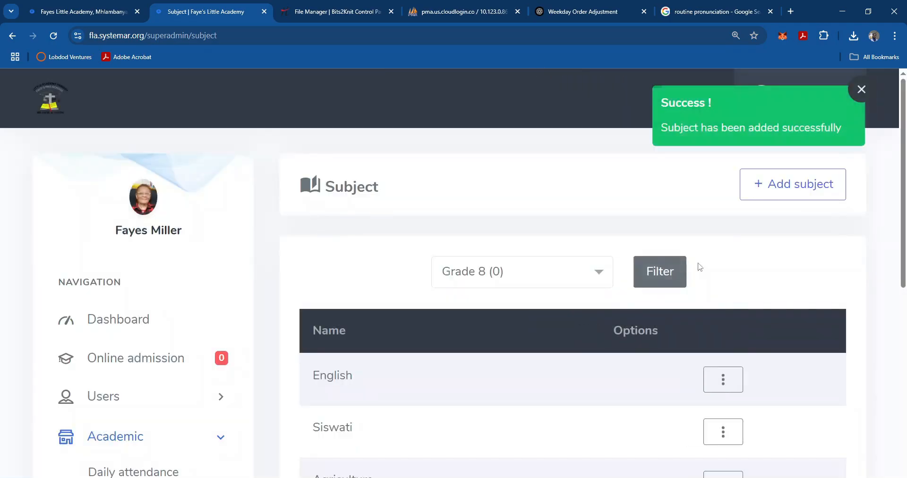
Create the subject "Mathematics" for Grade 8
{"action": "left_click", "coordinate": [783, 193]}
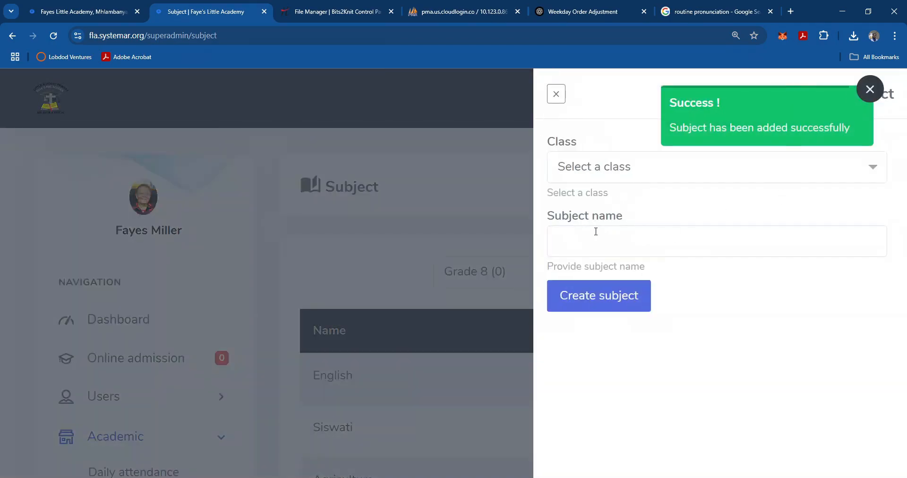
{"action": "left_click", "coordinate": [591, 232]}
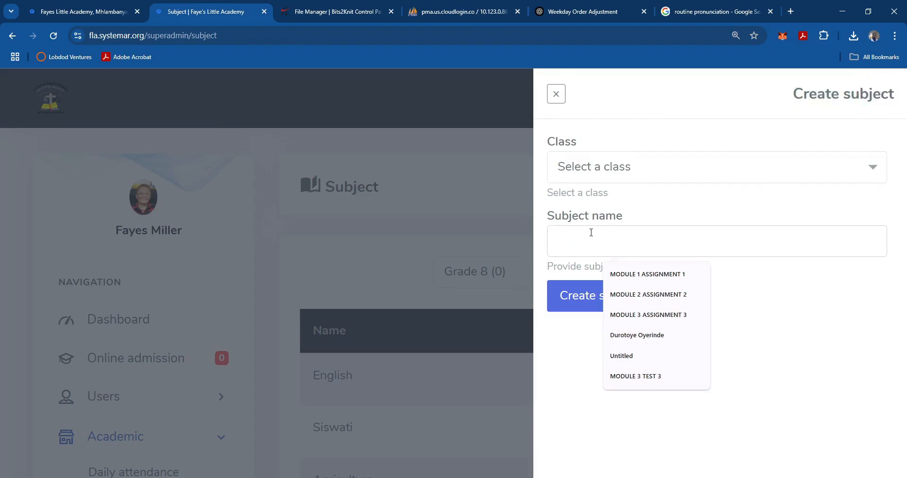
{"action": "type", "text": "Mathematics"}
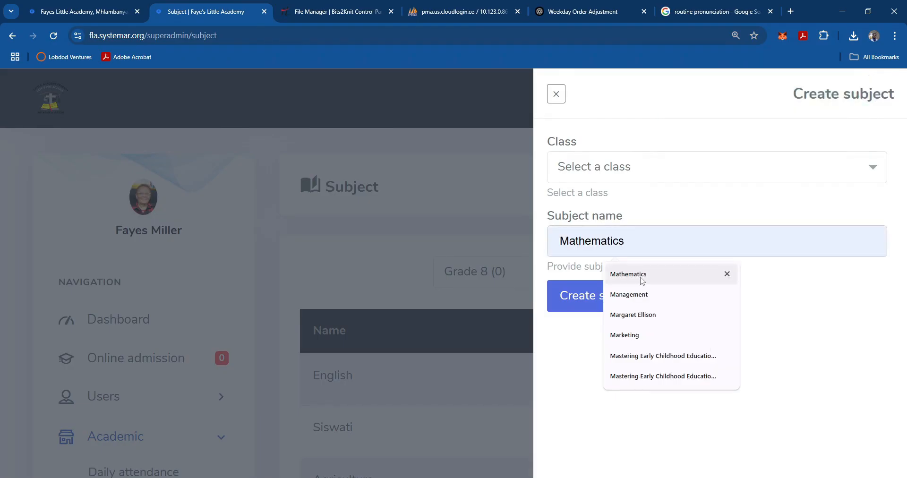
{"action": "left_click", "coordinate": [642, 278]}
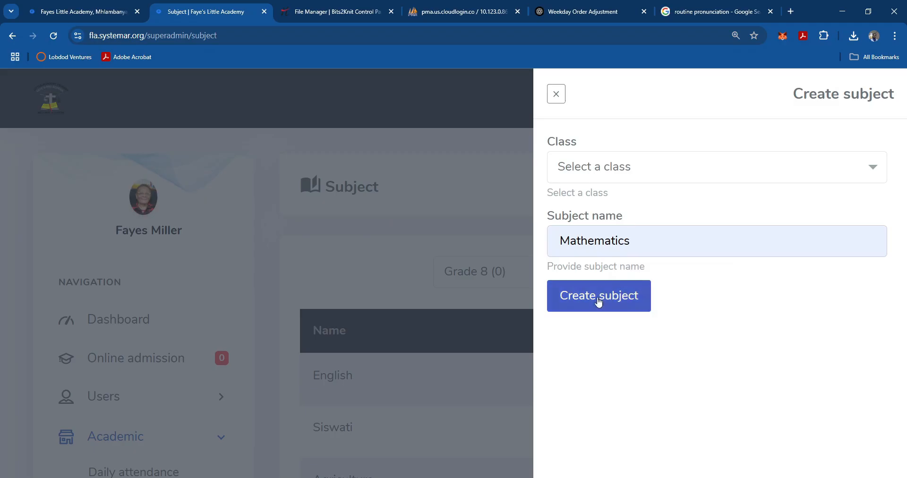
{"action": "left_click", "coordinate": [599, 299]}
{"action": "left_click", "coordinate": [648, 179]}
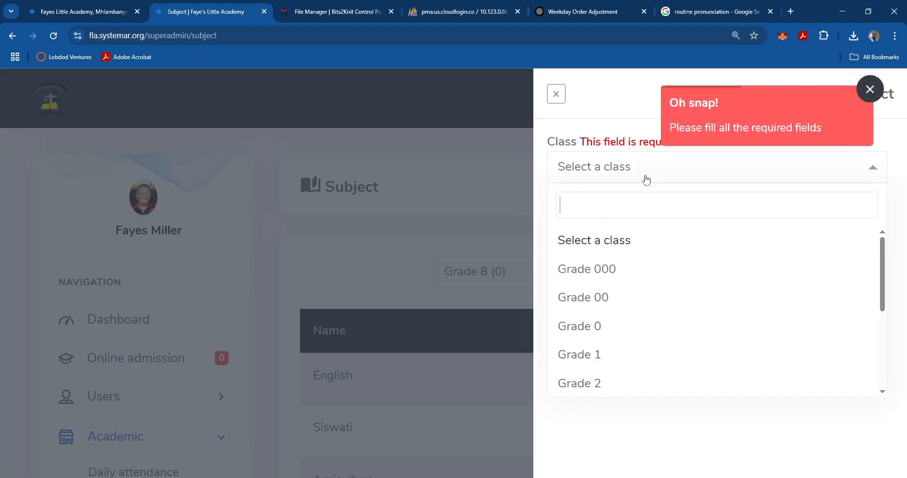
{"action": "scroll", "coordinate": [661, 371], "scroll_direction": "down", "scroll_amount": 3}
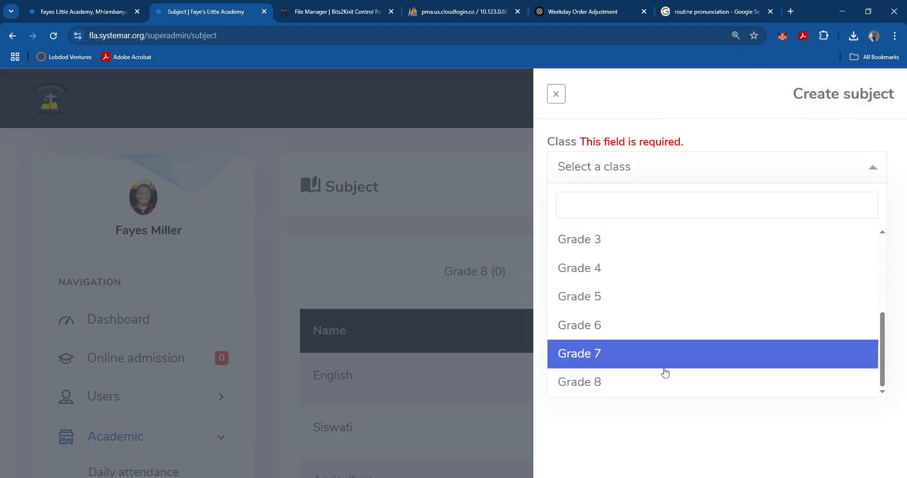
{"action": "left_click", "coordinate": [617, 385]}
{"action": "left_click", "coordinate": [595, 301]}
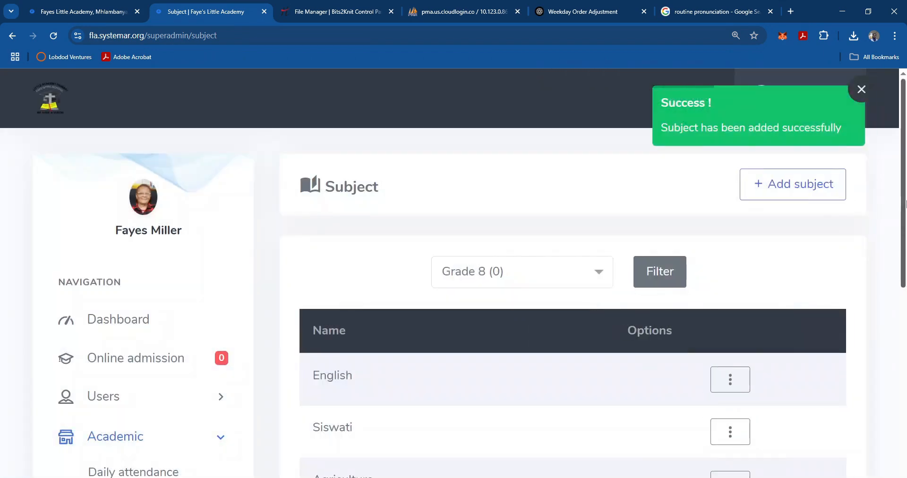
Check the Grade 8 subject list and add the subject "Expressive Arts" for Grade 8
{"action": "left_click_drag", "start_coordinate": [903, 201], "coordinate": [904, 276]}
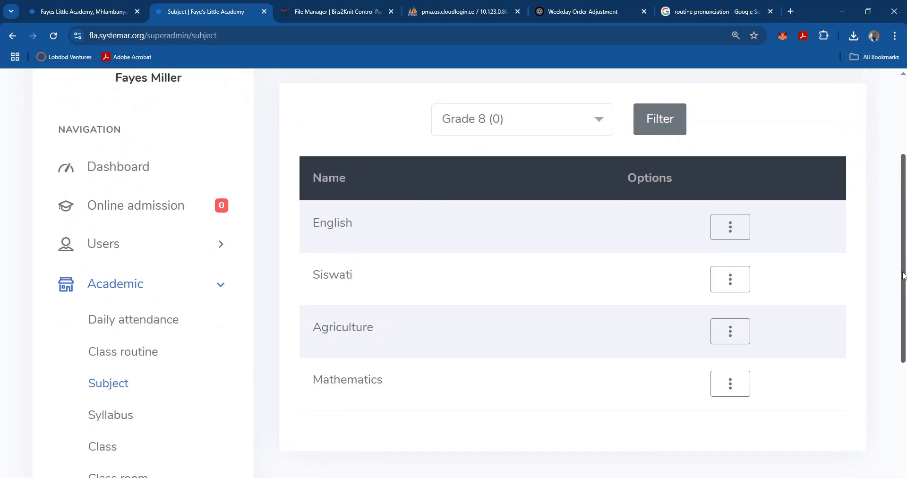
{"action": "left_click_drag", "start_coordinate": [904, 276], "coordinate": [903, 270]}
{"action": "scroll", "coordinate": [903, 211], "scroll_direction": "up", "scroll_amount": 3}
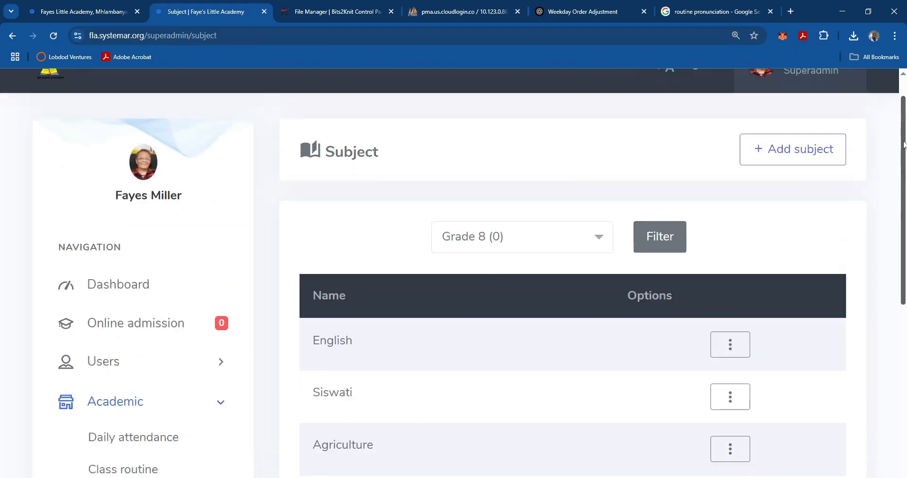
{"action": "left_click", "coordinate": [800, 186]}
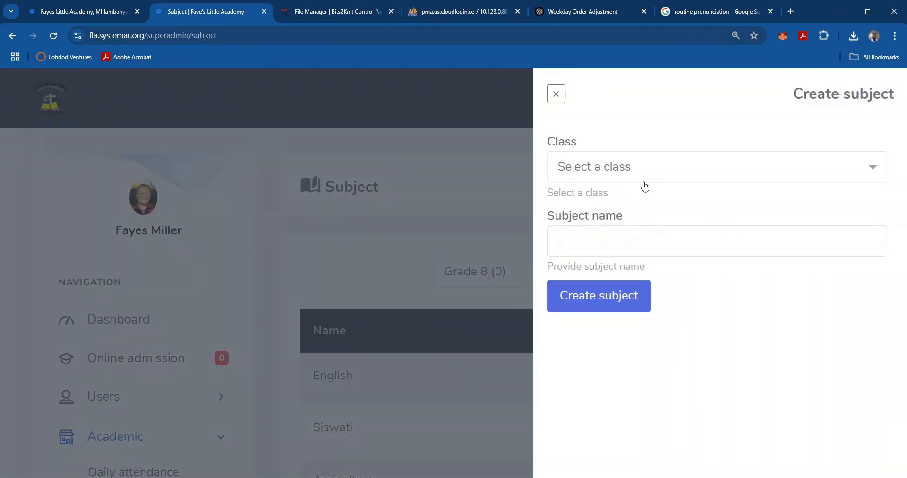
{"action": "left_click", "coordinate": [631, 176]}
{"action": "left_click_drag", "start_coordinate": [885, 260], "coordinate": [883, 365]}
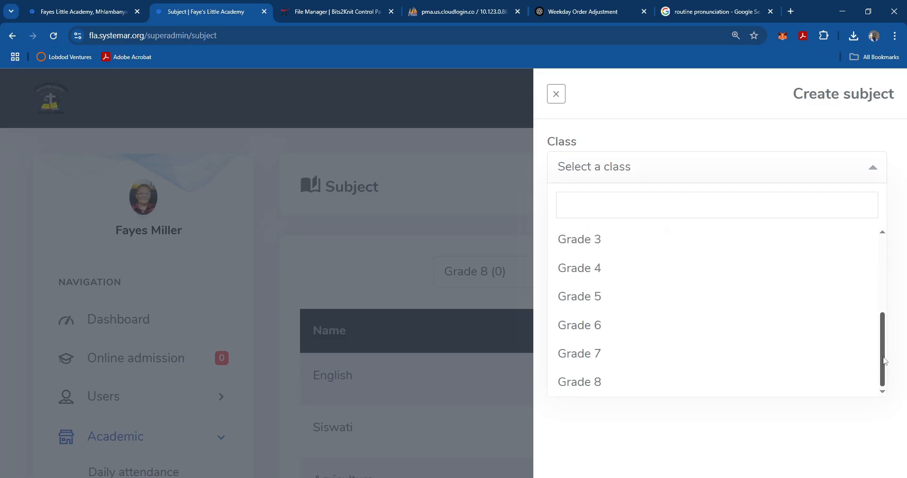
{"action": "left_click", "coordinate": [616, 391]}
{"action": "left_click", "coordinate": [591, 244]}
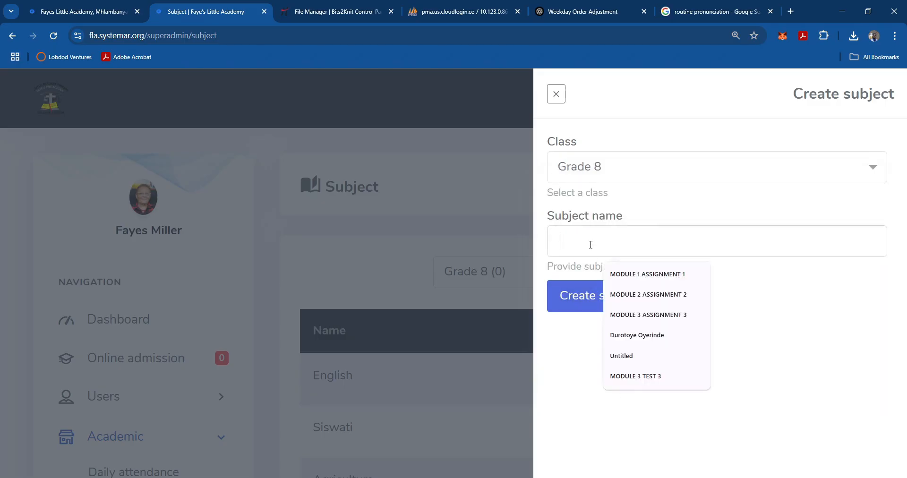
{"action": "type", "text": "Exa"}
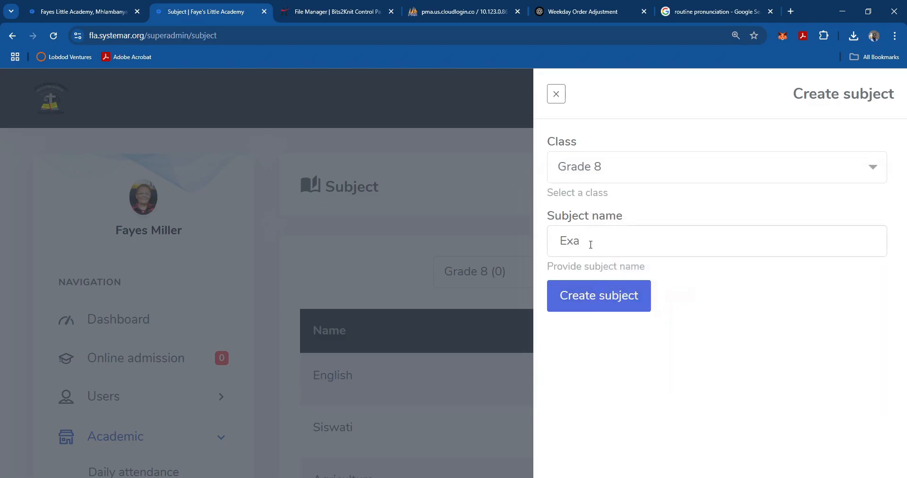
{"action": "key", "text": "BackSpace"}
{"action": "type", "text": "p"}
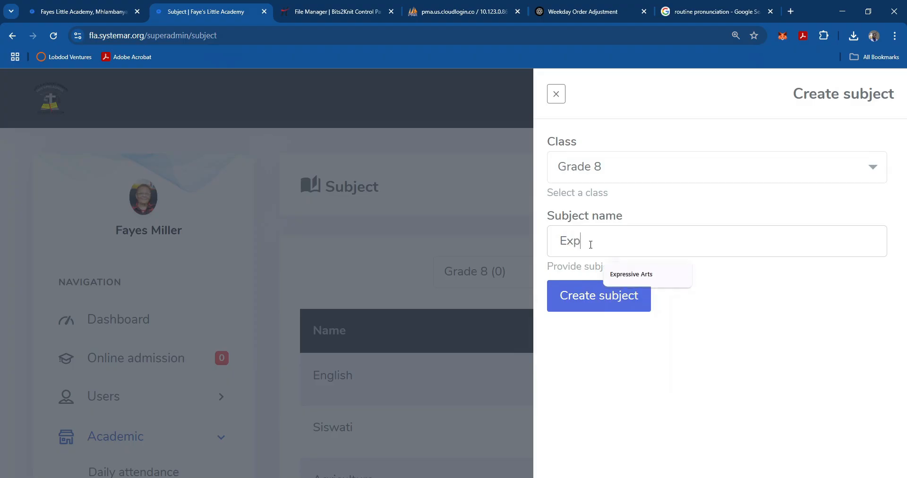
{"action": "left_click", "coordinate": [628, 275]}
{"action": "left_click", "coordinate": [610, 297]}
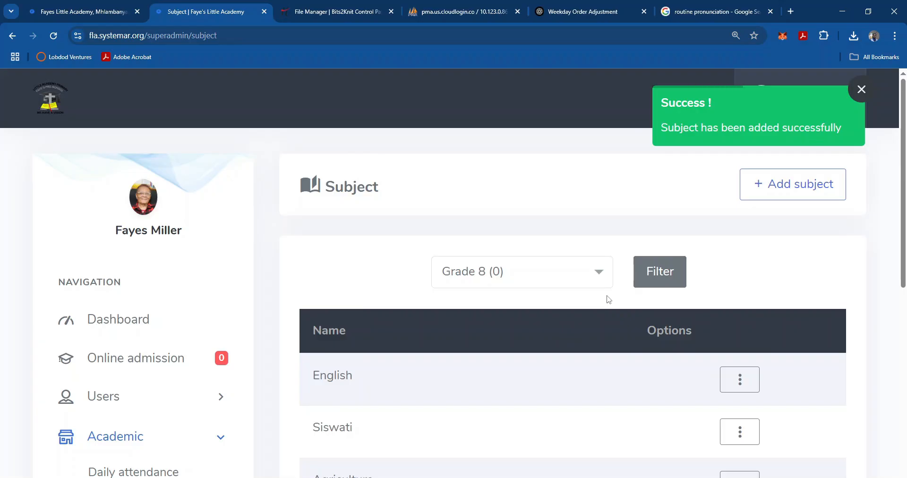
Review the names in the Grade 8 subject list and the options offered for each entry
{"action": "left_click_drag", "start_coordinate": [903, 150], "coordinate": [904, 242]}
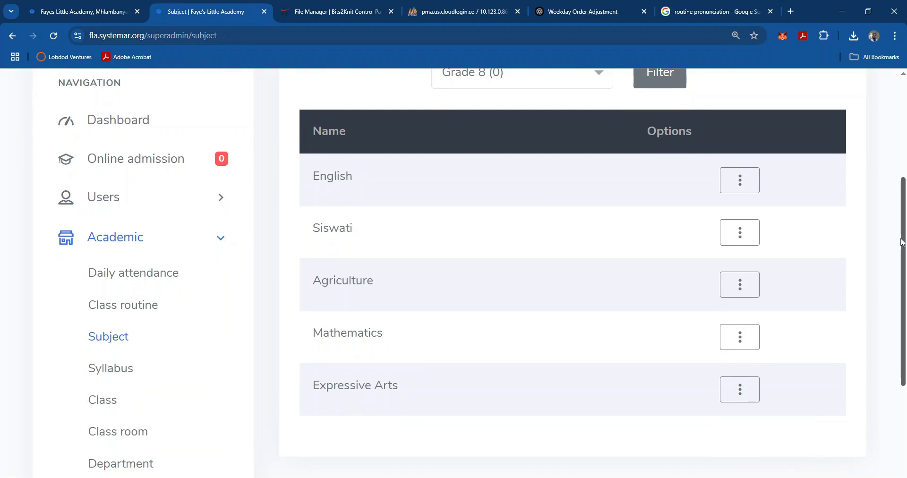
{"action": "mouse_move", "coordinate": [903, 242]}
{"action": "left_mouse_down"}
{"action": "mouse_move", "coordinate": [903, 212]}
{"action": "mouse_move", "coordinate": [905, 251]}
{"action": "mouse_move", "coordinate": [905, 239]}
{"action": "left_mouse_up"}
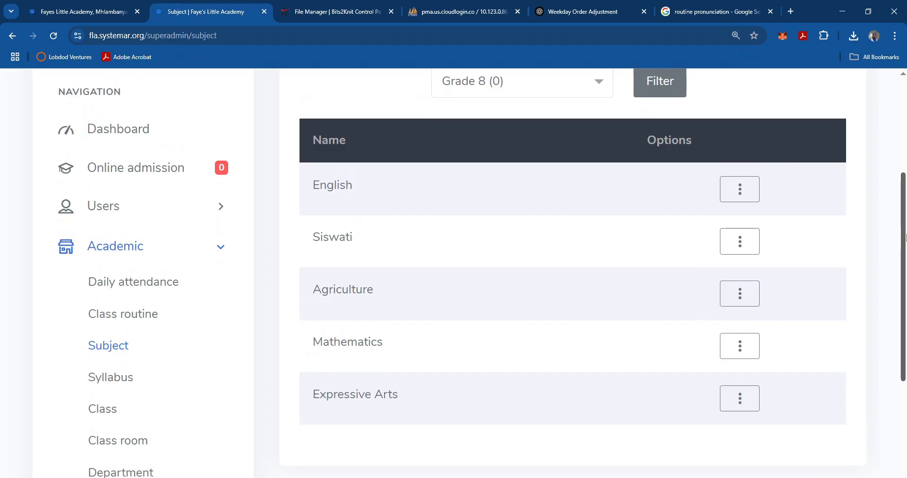
{"action": "left_click_drag", "start_coordinate": [905, 237], "coordinate": [906, 189]}
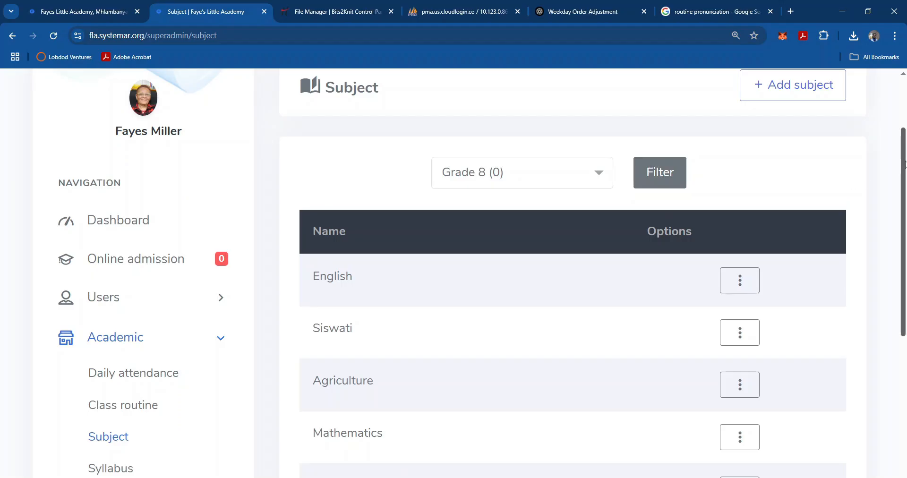
{"action": "left_click_drag", "start_coordinate": [905, 165], "coordinate": [903, 221]}
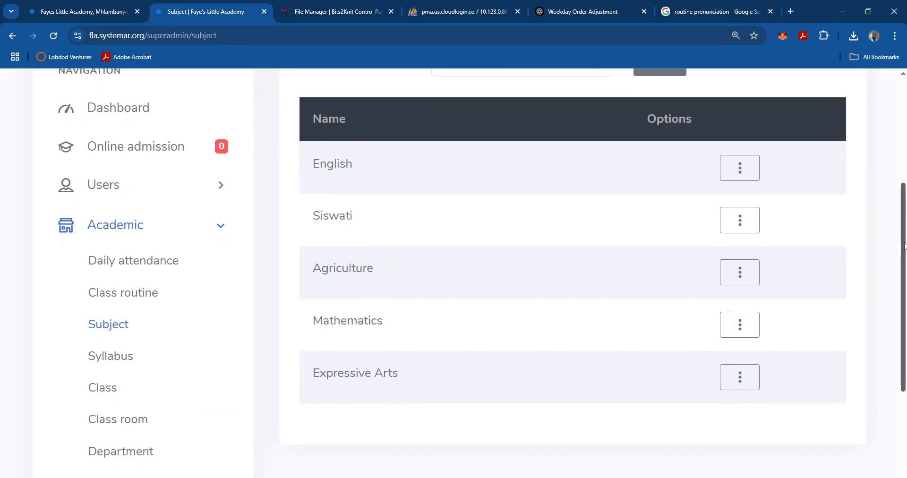
{"action": "left_click_drag", "start_coordinate": [904, 246], "coordinate": [905, 218]}
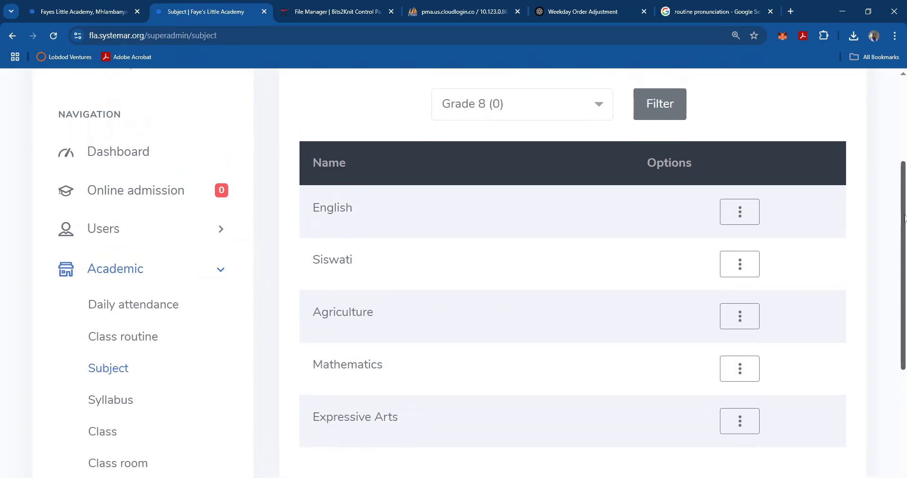
{"action": "left_click_drag", "start_coordinate": [905, 219], "coordinate": [899, 269]}
{"action": "scroll", "coordinate": [514, 318], "scroll_direction": "up", "scroll_amount": 2}
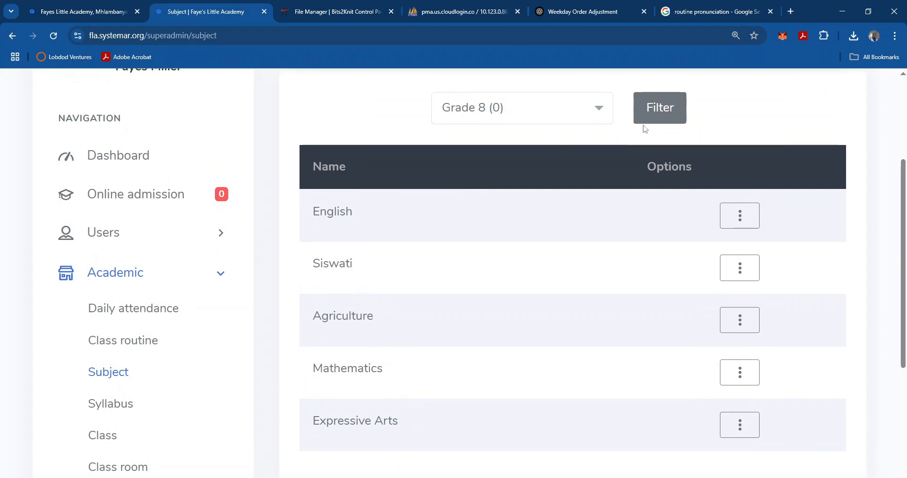
Open the Class page in the Academic section and review the classes with their sections
{"action": "left_click_drag", "start_coordinate": [904, 230], "coordinate": [897, 278]}
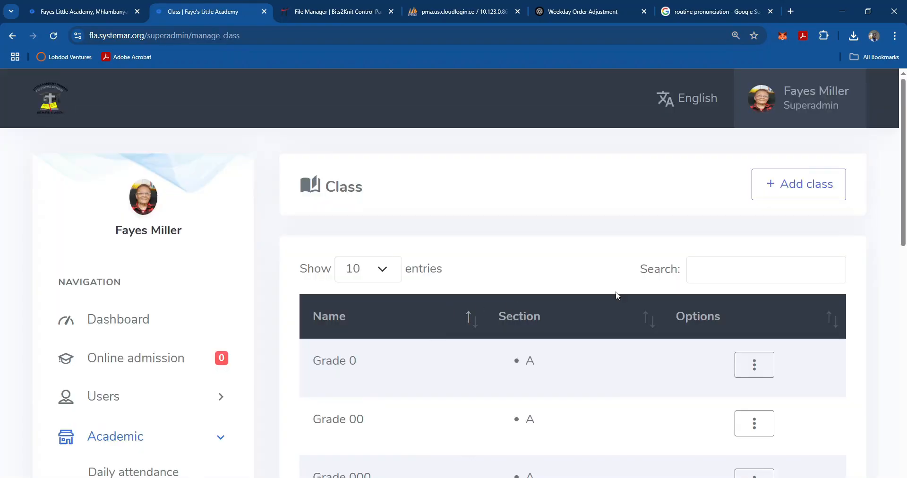
{"action": "left_click_drag", "start_coordinate": [905, 142], "coordinate": [905, 171]}
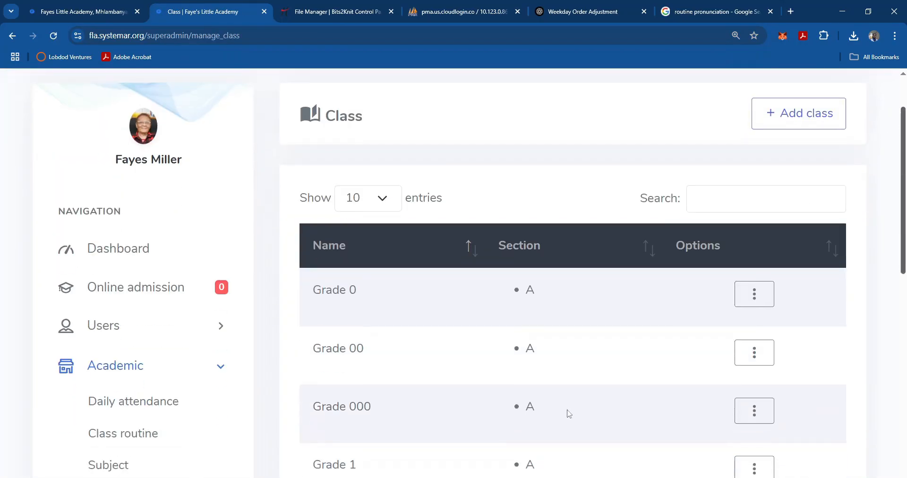
{"action": "left_click", "coordinate": [376, 477]}
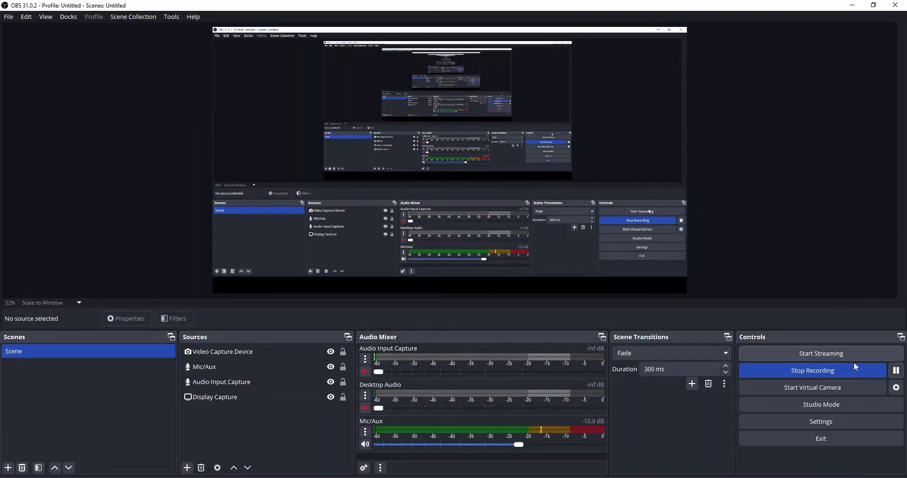
{"action": "left_click", "coordinate": [853, 6]}
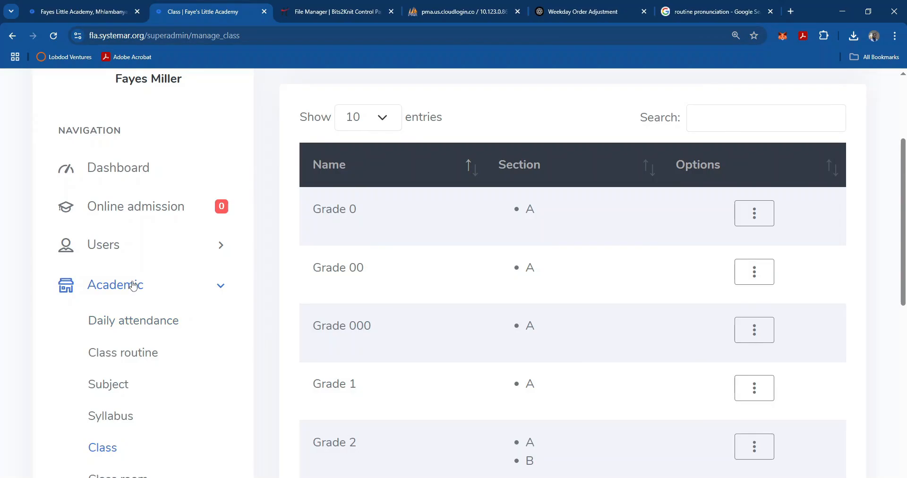
Open the Student page in the Users section, look at the class filter and bring up the admission form for a new single student
{"action": "left_click", "coordinate": [132, 286]}
{"action": "left_click", "coordinate": [116, 249]}
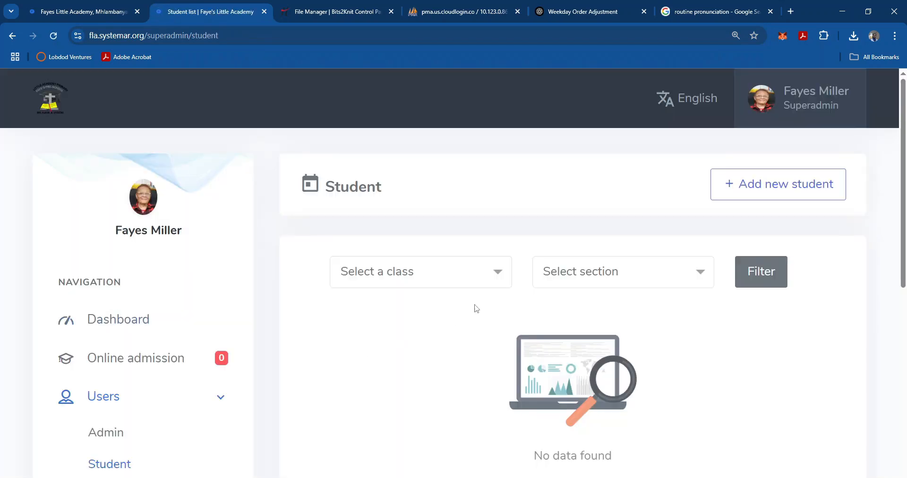
{"action": "left_click", "coordinate": [481, 277]}
{"action": "left_click", "coordinate": [855, 242]}
{"action": "left_click", "coordinate": [766, 190]}
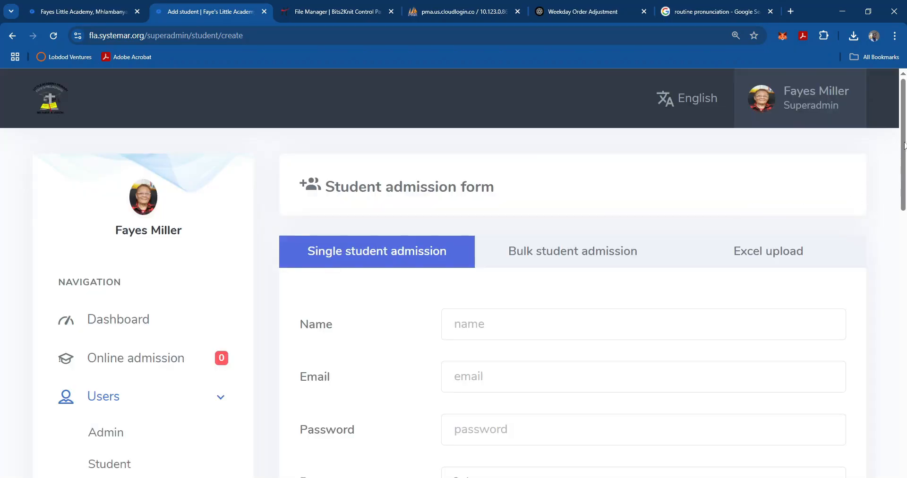
{"action": "mouse_move", "coordinate": [905, 142]}
{"action": "left_mouse_down"}
{"action": "mouse_move", "coordinate": [906, 163]}
{"action": "mouse_move", "coordinate": [906, 149]}
{"action": "left_mouse_up"}
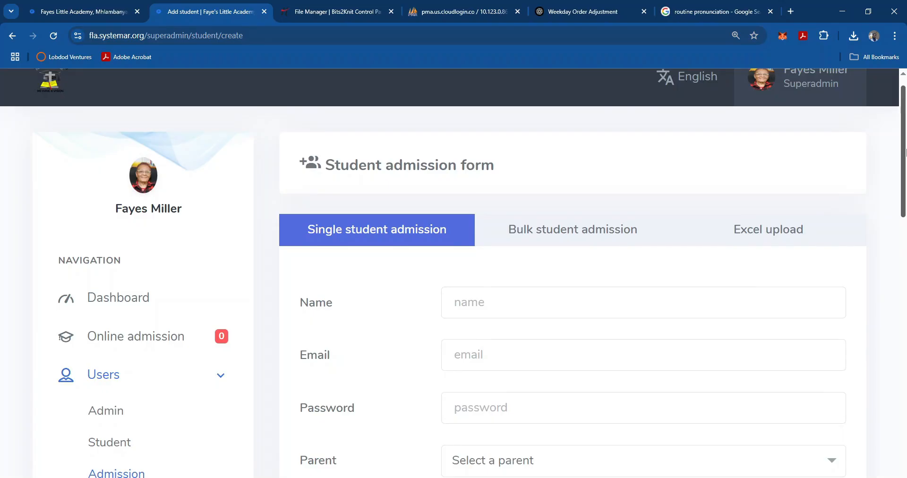
Look over the single student admission form and switch the admission method to Excel upload
{"action": "left_click_drag", "start_coordinate": [906, 149], "coordinate": [906, 156]}
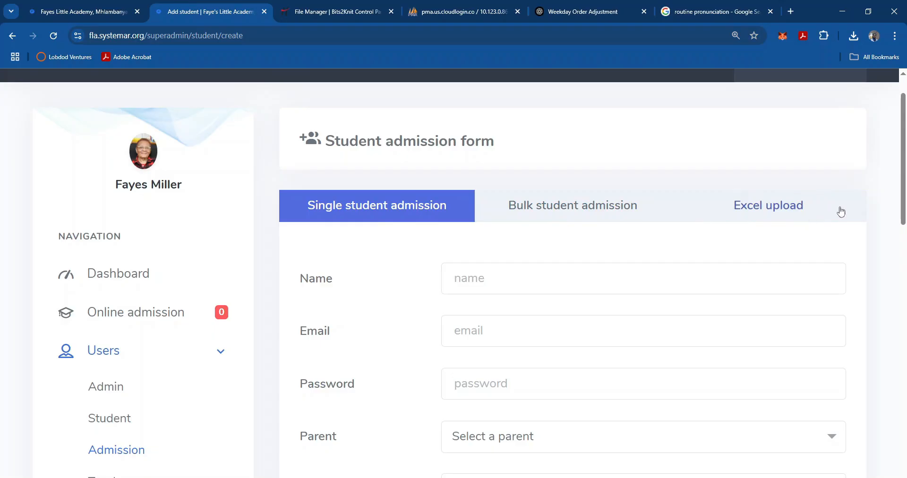
{"action": "left_click_drag", "start_coordinate": [906, 147], "coordinate": [906, 158]}
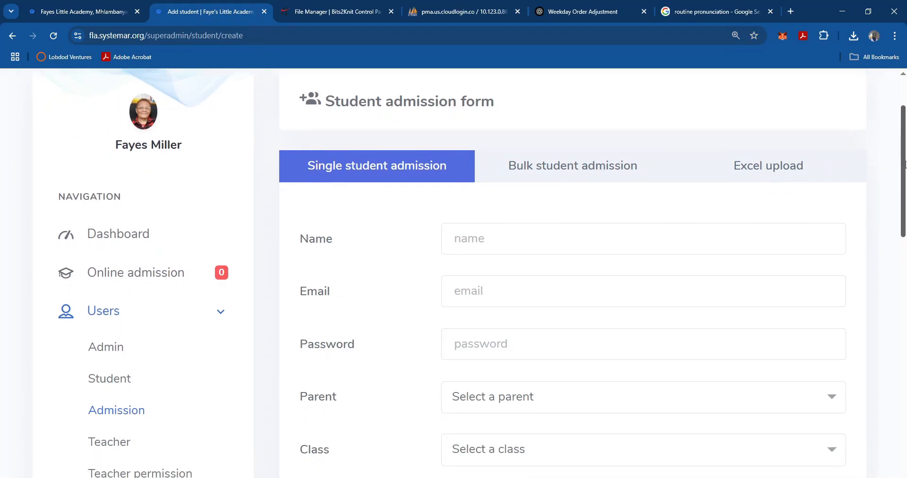
{"action": "left_click", "coordinate": [764, 170]}
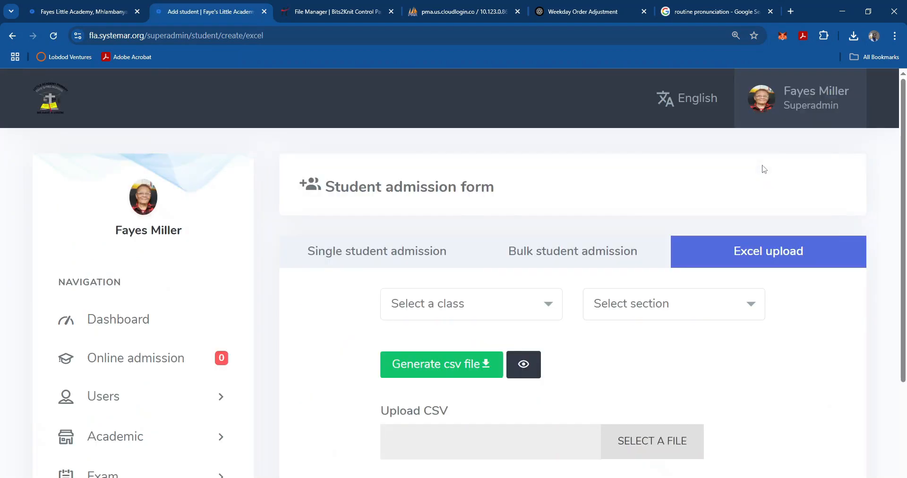
{"action": "left_click_drag", "start_coordinate": [906, 131], "coordinate": [903, 187]}
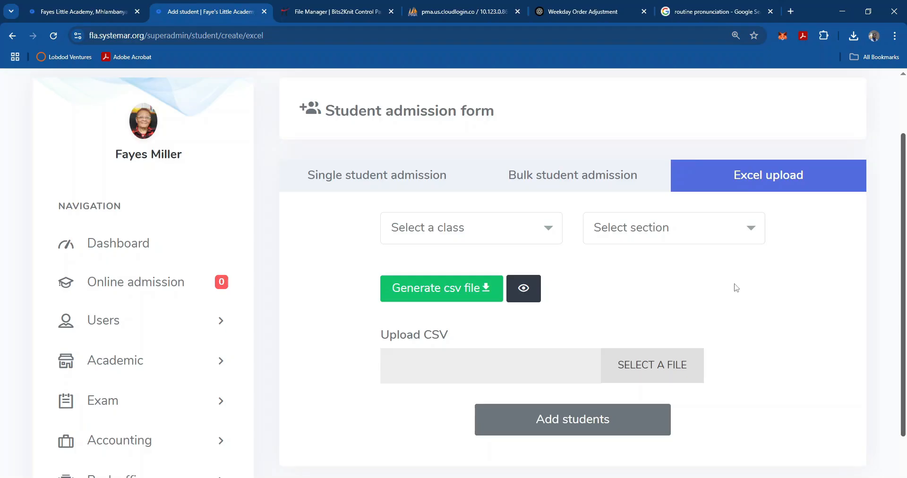
Set the upload's class to Grade 8, check the available sections and keep section A
{"action": "left_click", "coordinate": [549, 233]}
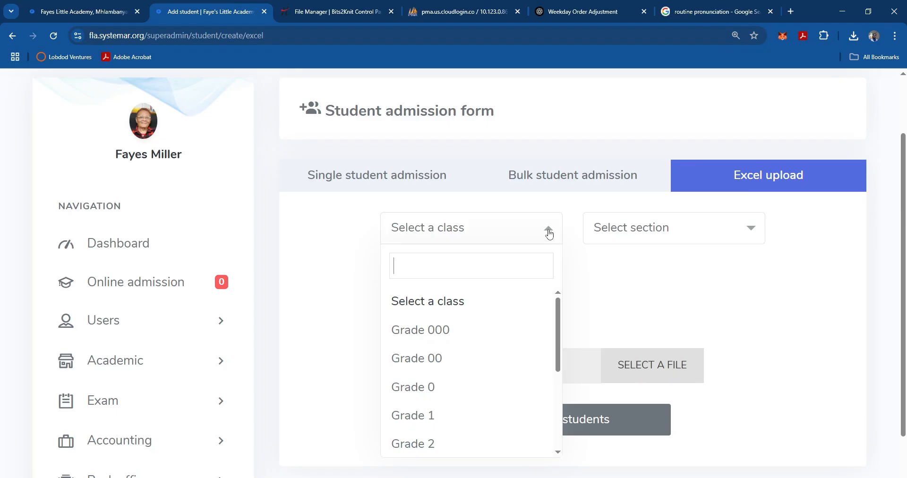
{"action": "left_click_drag", "start_coordinate": [560, 316], "coordinate": [558, 385]}
{"action": "left_click", "coordinate": [434, 443]}
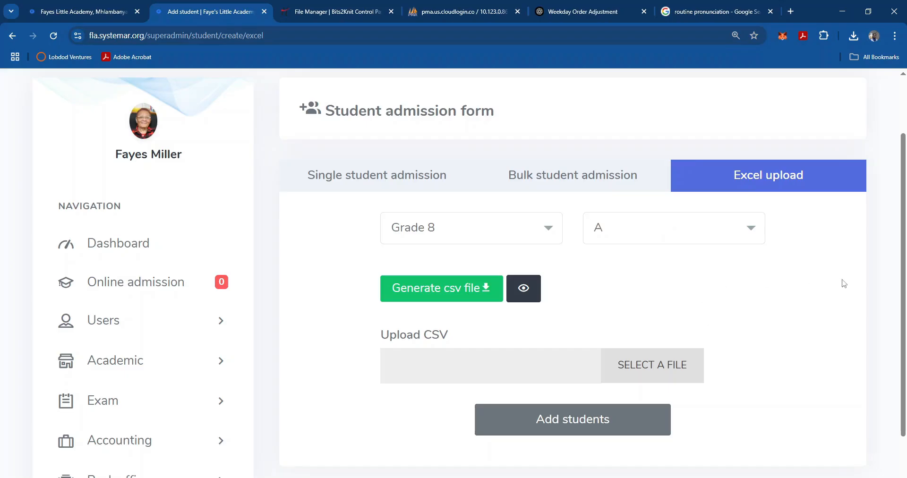
{"action": "scroll", "coordinate": [904, 182], "scroll_direction": "down", "scroll_amount": 1}
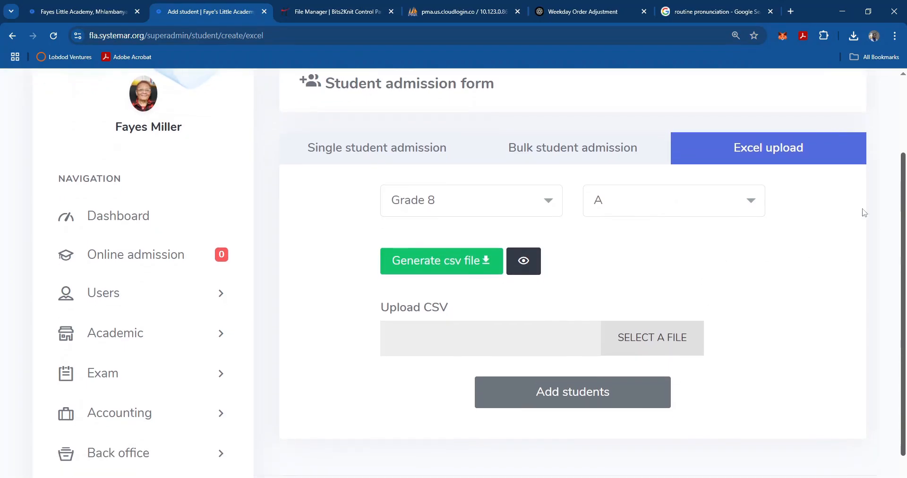
{"action": "left_click", "coordinate": [723, 203]}
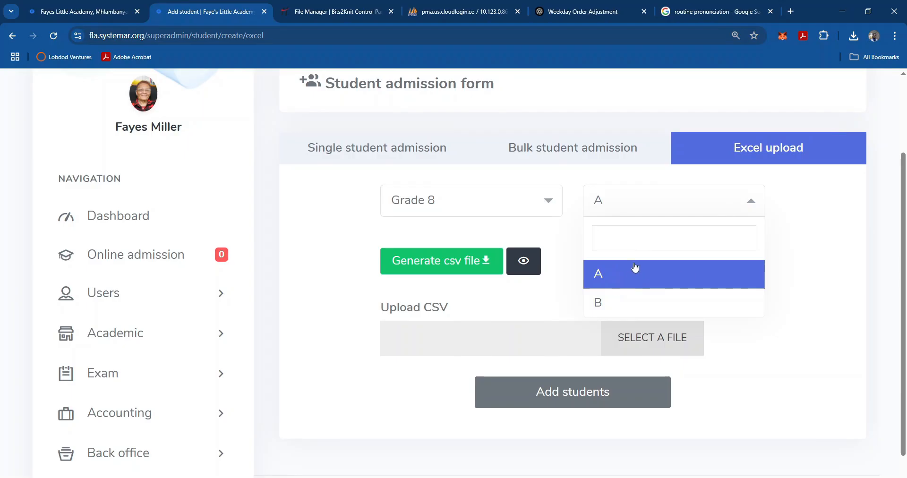
{"action": "left_click", "coordinate": [823, 219]}
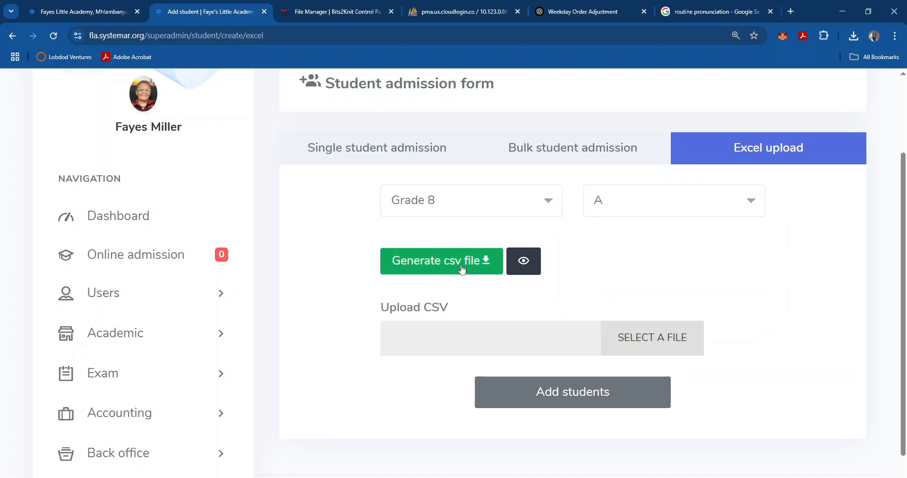
Select the file "grade 8 demo.csv" from Downloads for the CSV upload and add its students
{"action": "left_click", "coordinate": [622, 343]}
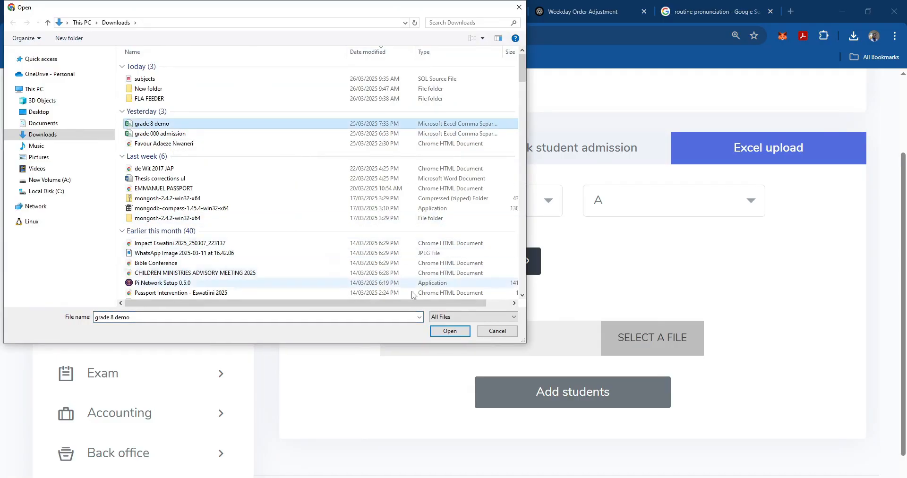
{"action": "left_click", "coordinate": [443, 331]}
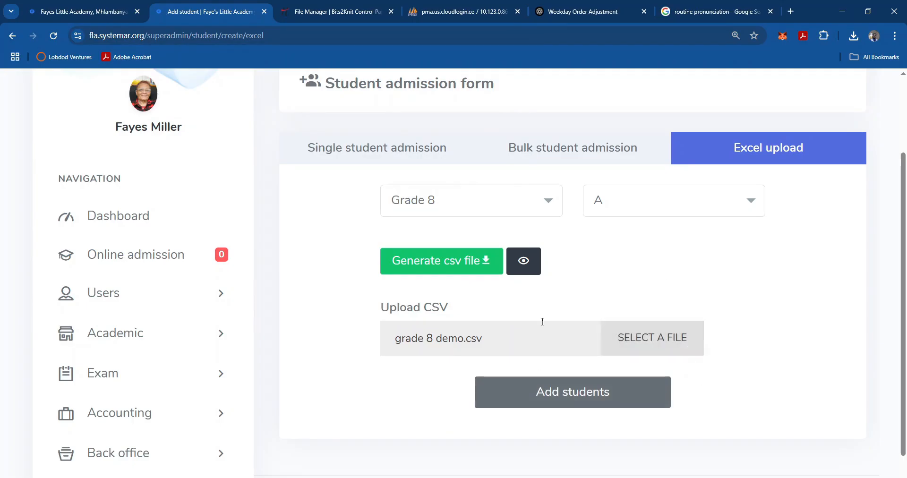
{"action": "left_click", "coordinate": [571, 397]}
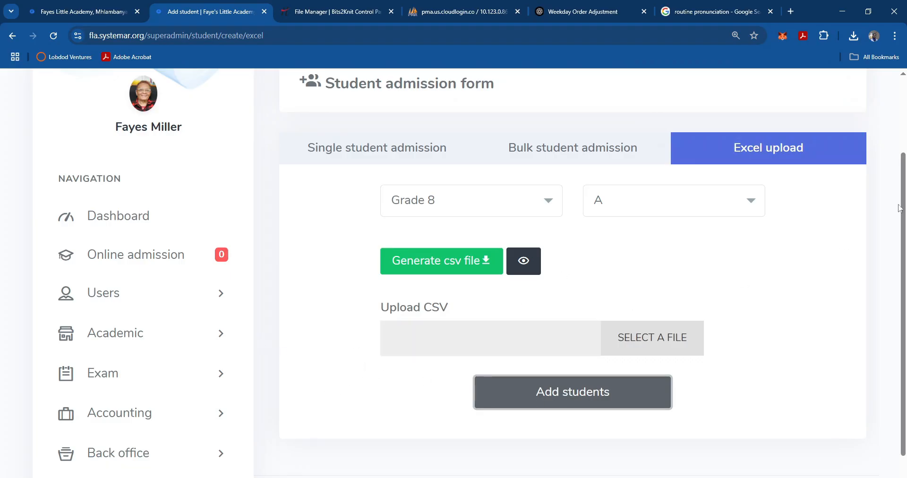
Open the Student page in the Users section and check the Grade 8 student count in the class filter
{"action": "left_click_drag", "start_coordinate": [904, 185], "coordinate": [893, 265]}
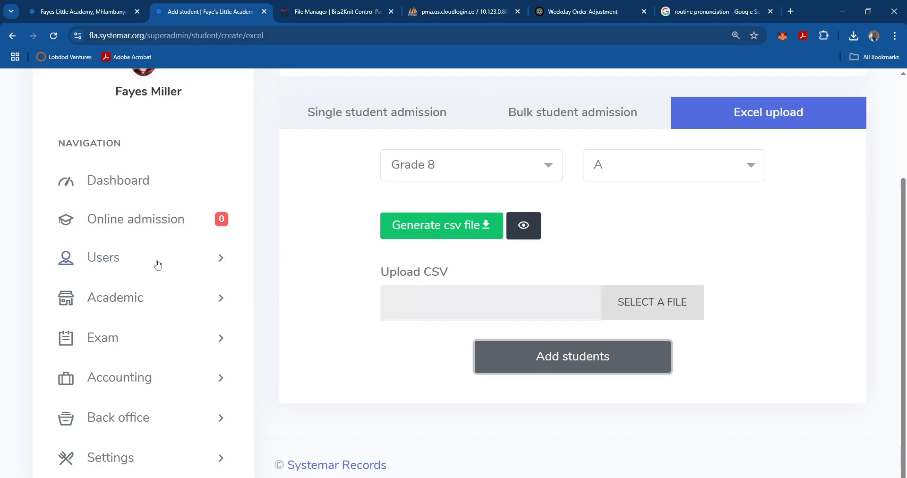
{"action": "left_click", "coordinate": [137, 263]}
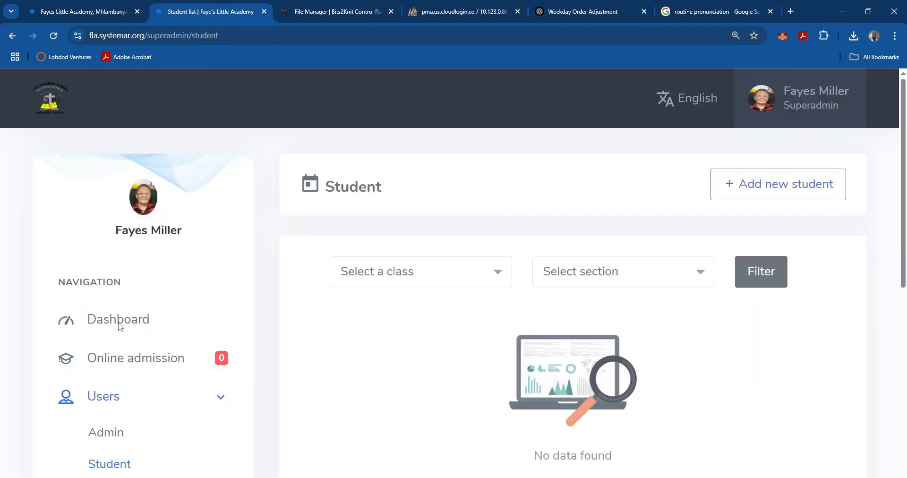
{"action": "left_click", "coordinate": [449, 271]}
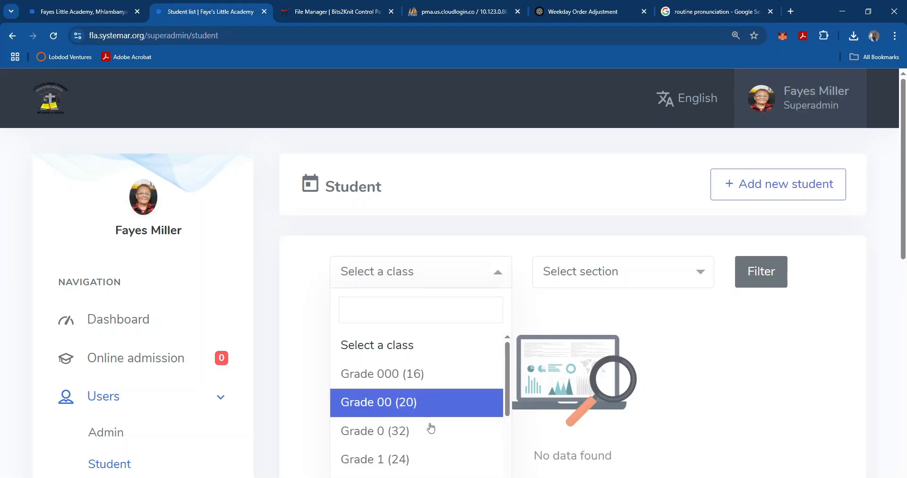
{"action": "left_click_drag", "start_coordinate": [507, 364], "coordinate": [517, 458]}
{"action": "left_click_drag", "start_coordinate": [905, 218], "coordinate": [905, 279]}
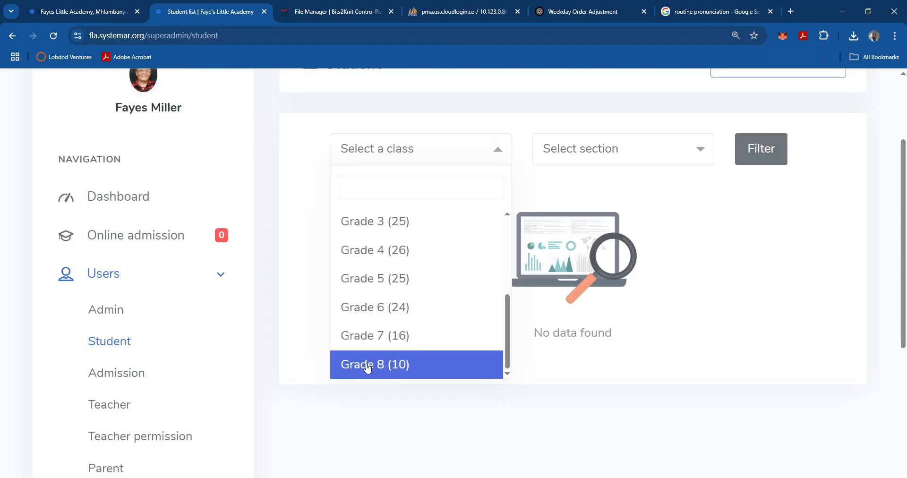
{"action": "left_click", "coordinate": [427, 416]}
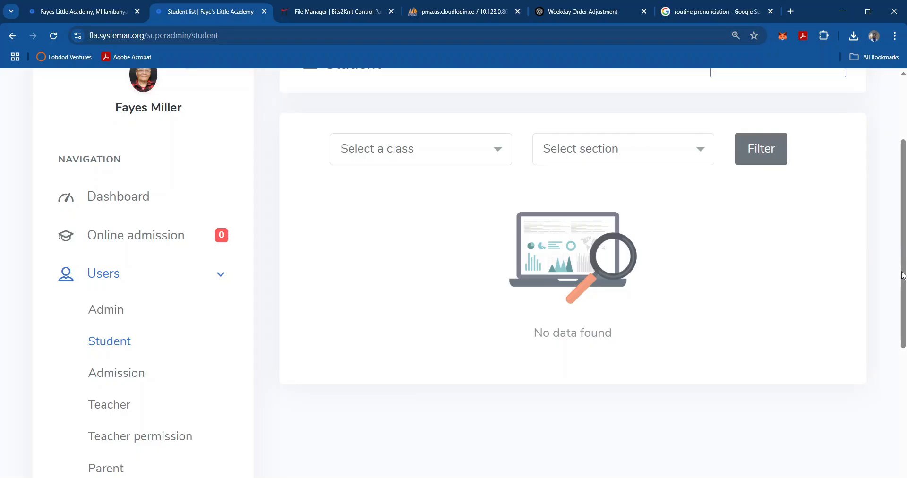
Collapse the Users section and expand the Academic section to show its pages
{"action": "left_click_drag", "start_coordinate": [902, 276], "coordinate": [900, 342]}
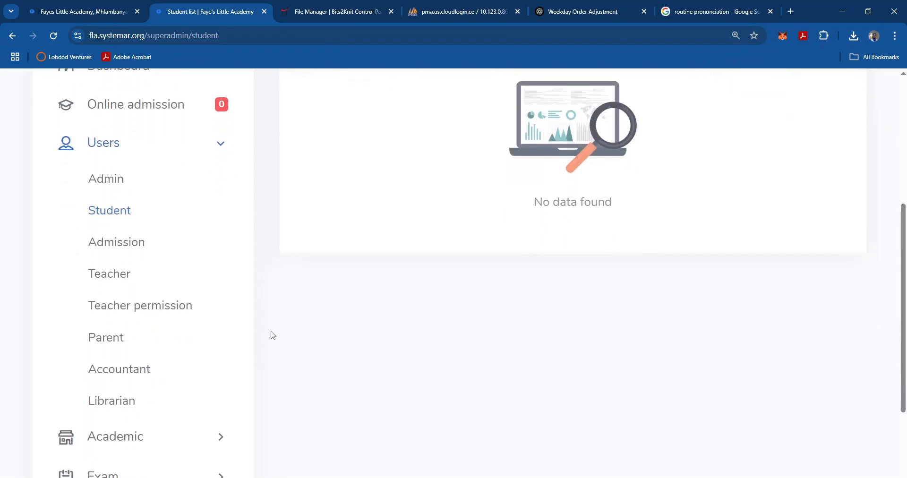
{"action": "left_click", "coordinate": [183, 152]}
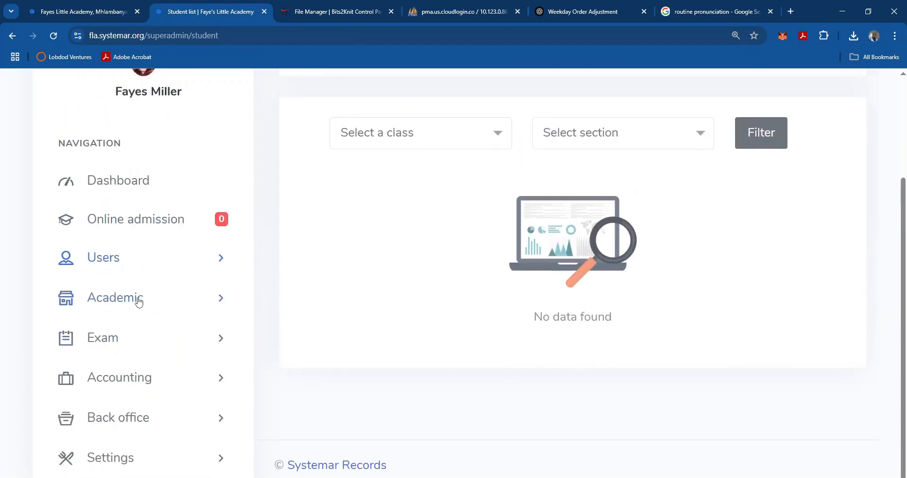
{"action": "left_click", "coordinate": [138, 302]}
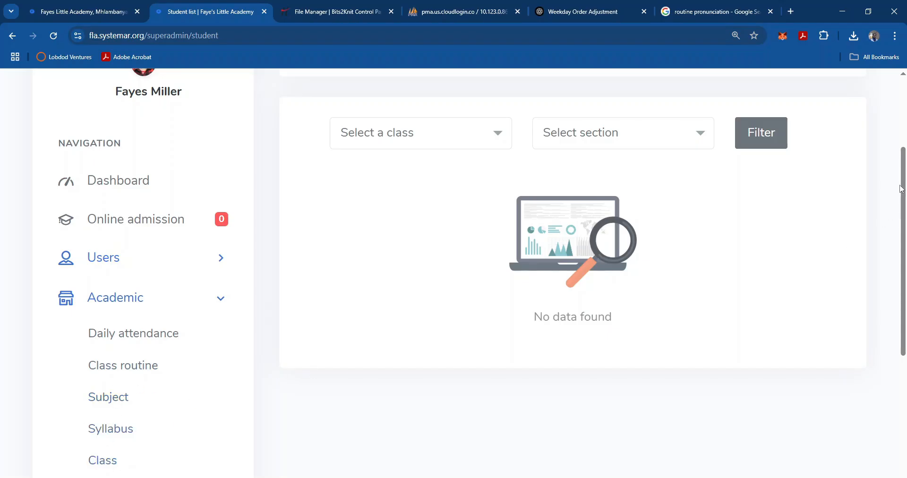
{"action": "mouse_move", "coordinate": [903, 184]}
{"action": "left_mouse_down"}
{"action": "mouse_move", "coordinate": [905, 205]}
{"action": "mouse_move", "coordinate": [906, 171]}
{"action": "left_mouse_up"}
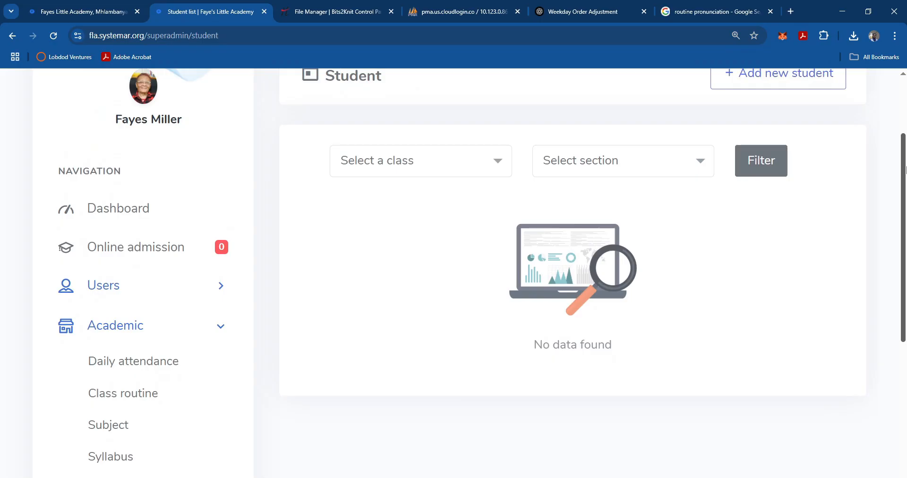